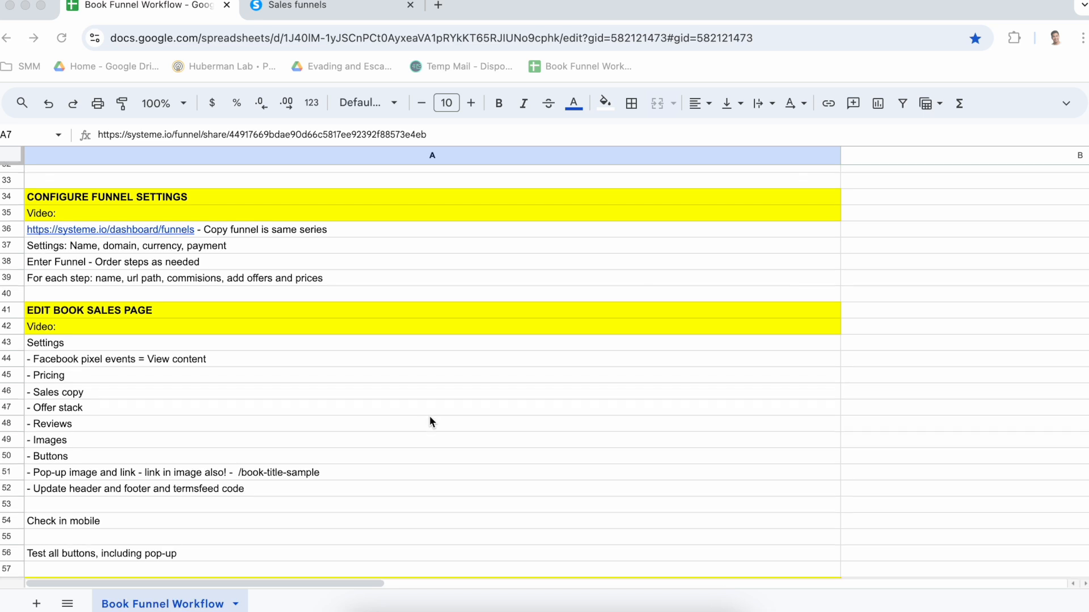
In systeme.io, open the settings of the Book Funnel Template (copy) funnel and rename it to Evading and Escaping Capture
left_click(304, 7)
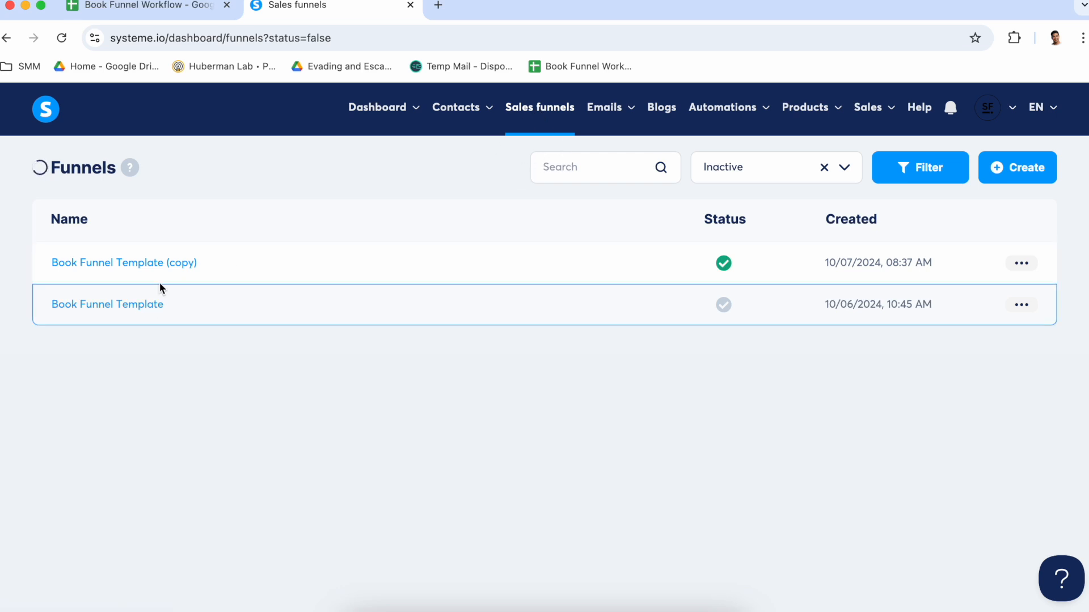
left_click(146, 312)
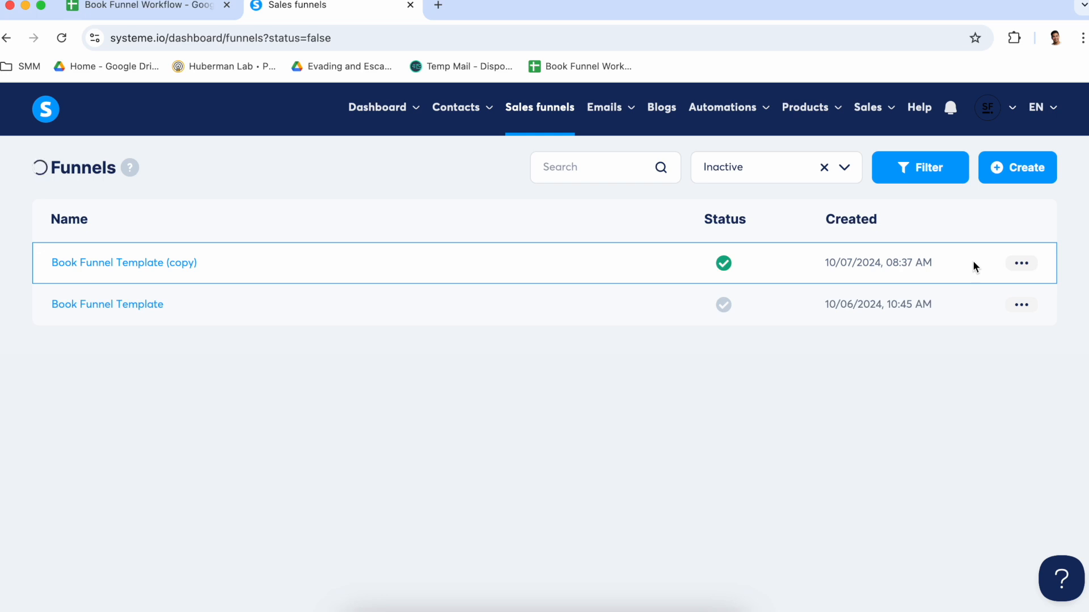
left_click(1020, 264)
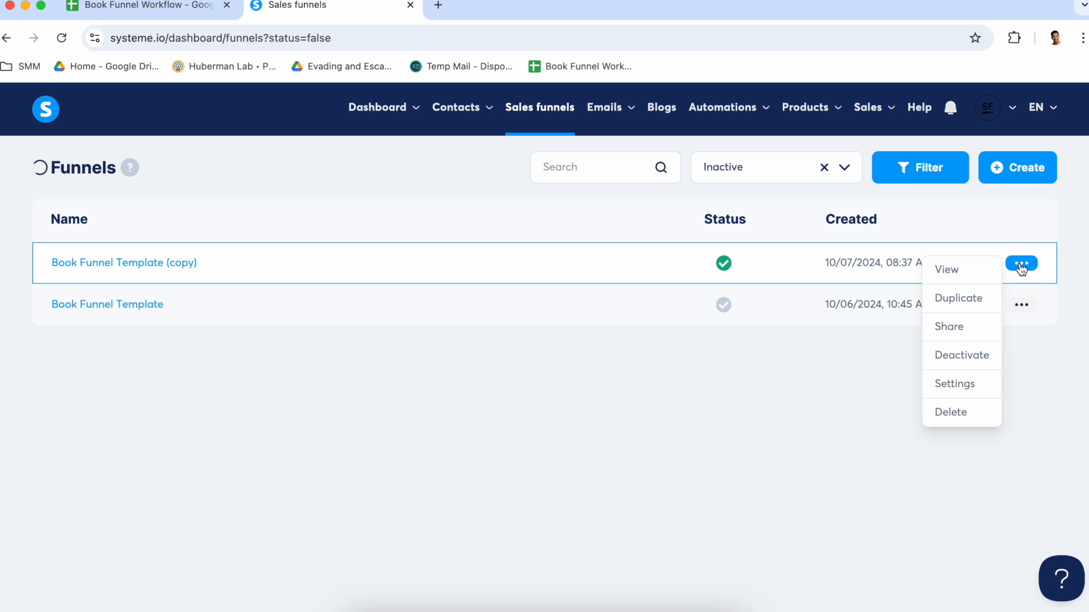
left_click(1021, 266)
left_click(1021, 267)
left_click(964, 387)
left_click(516, 297)
key("super+a")
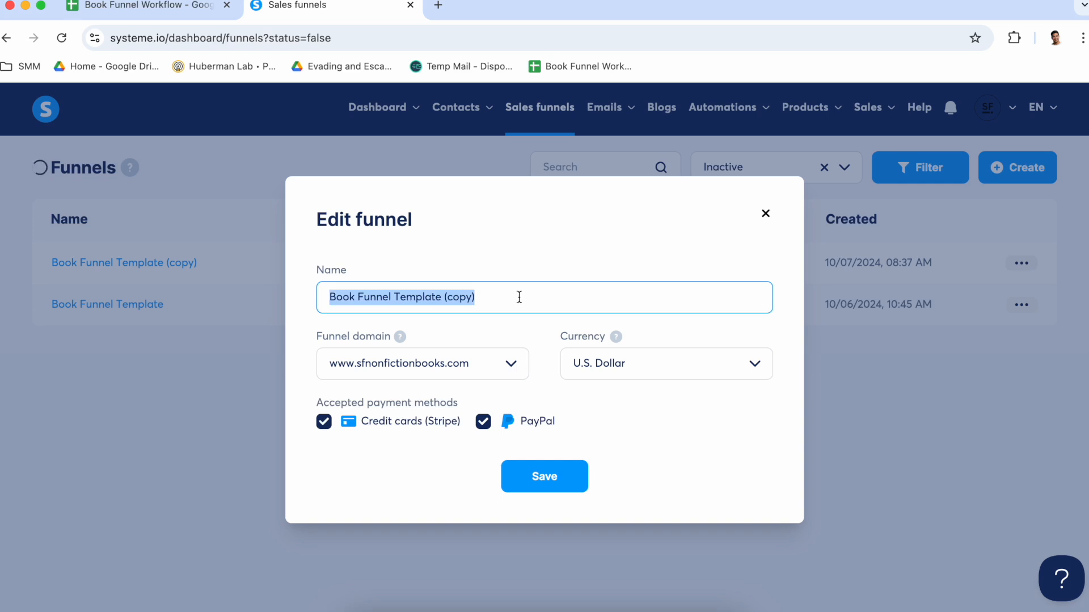
type("Evading and Escaping Capture")
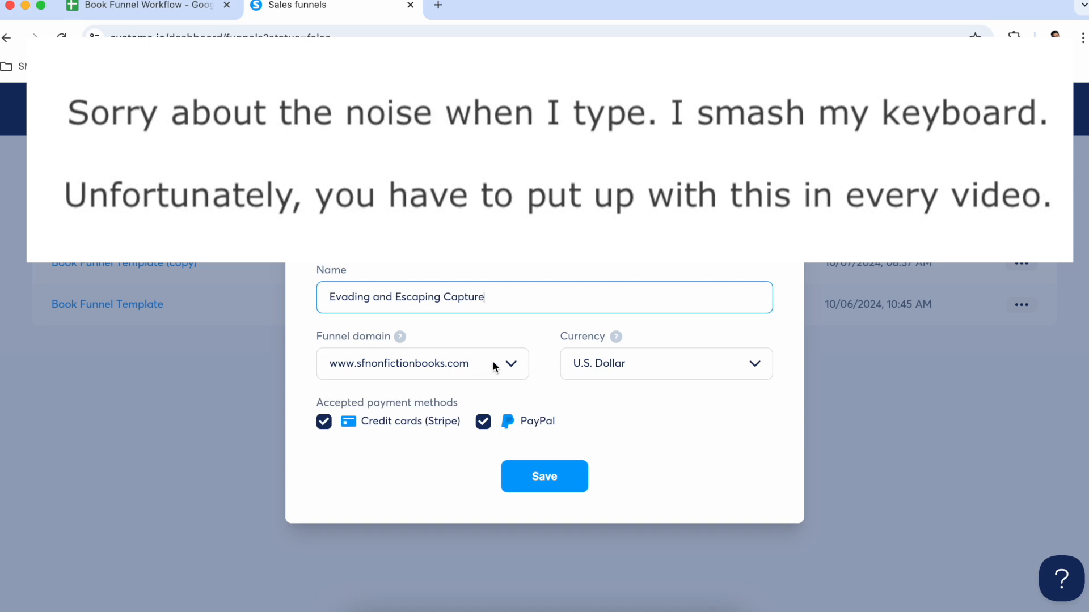
left_click(512, 369)
left_click(479, 424)
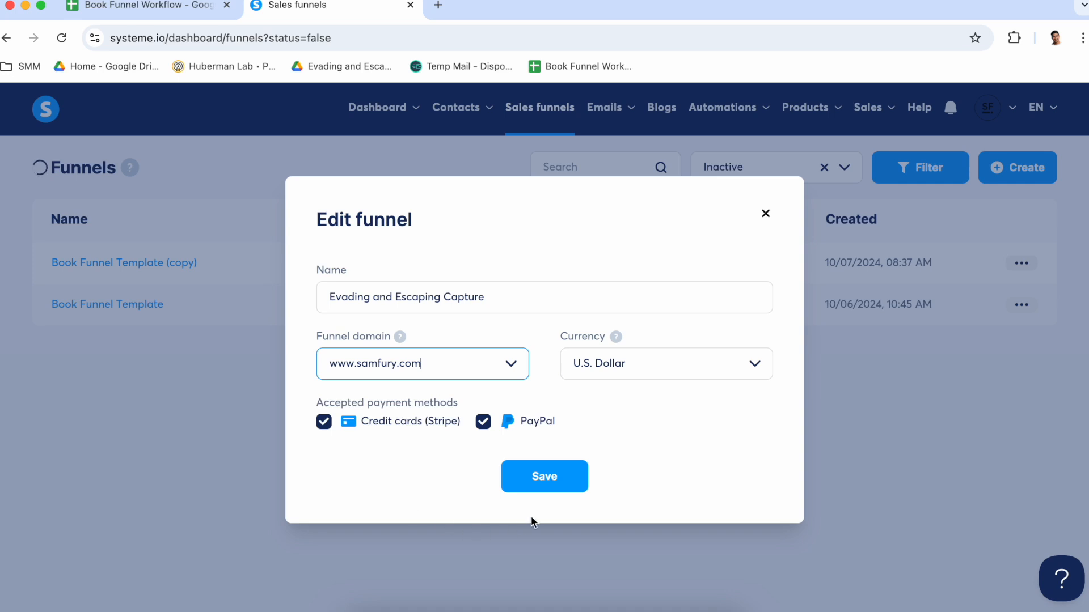
left_click(555, 480)
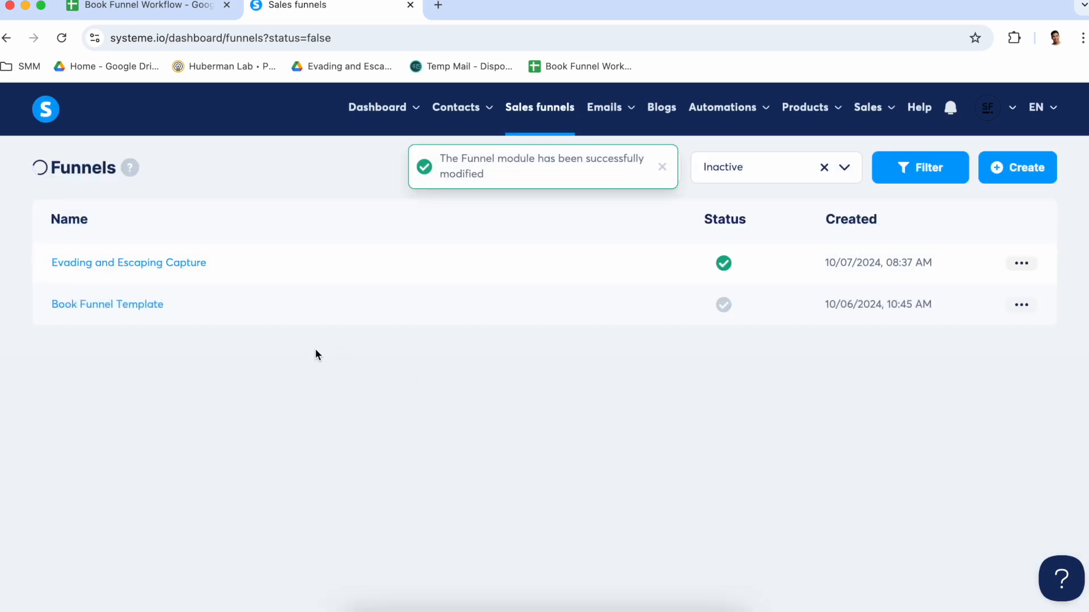
Open the Evading and Escaping Capture funnel and review its upsell, thank you page and squeeze page steps
left_click(180, 267)
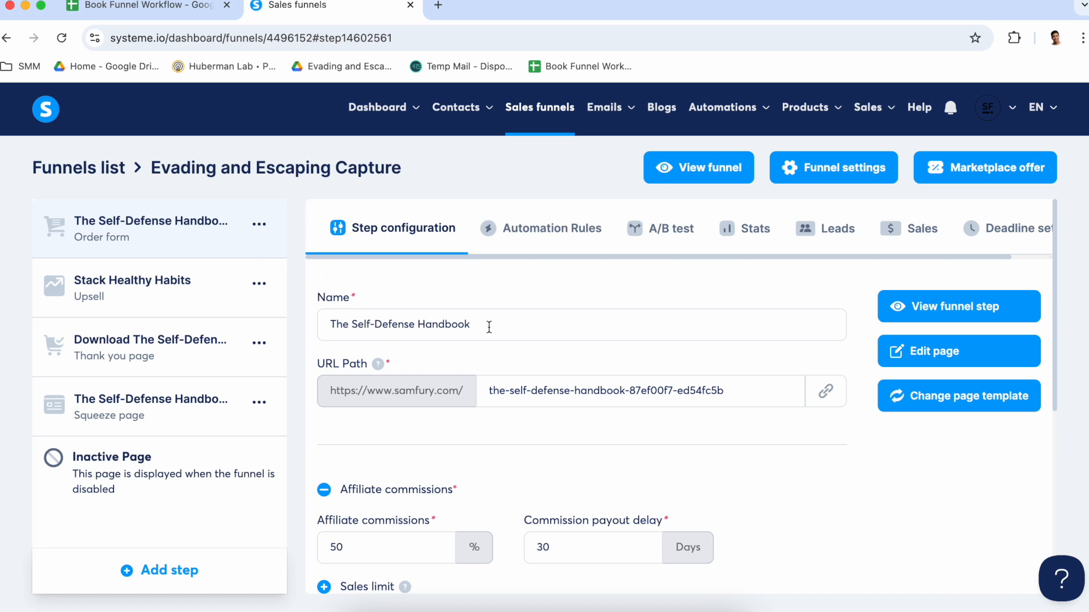
left_click(177, 296)
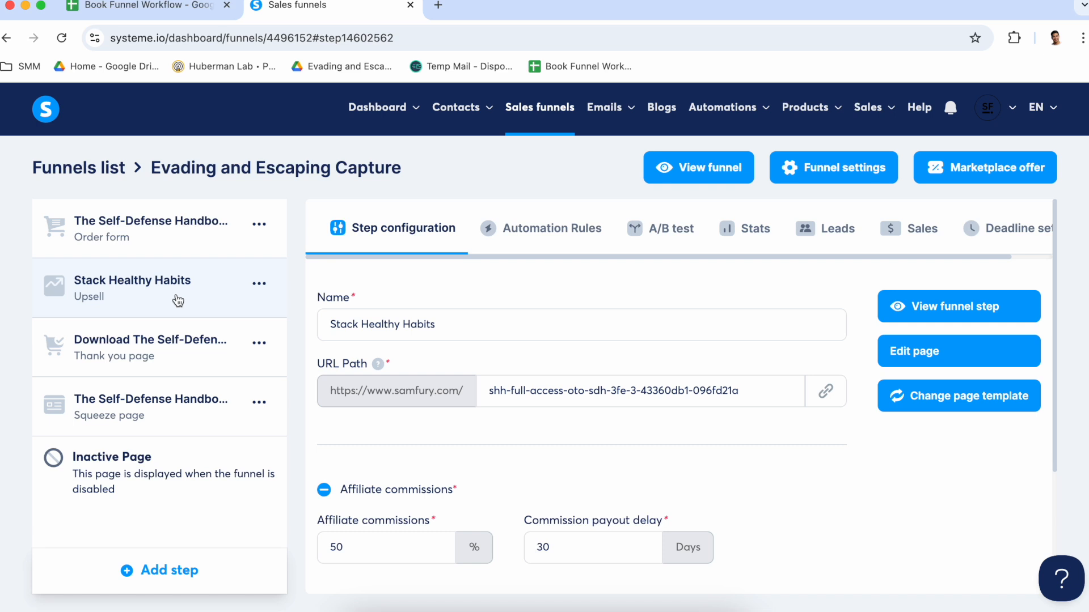
left_click(180, 368)
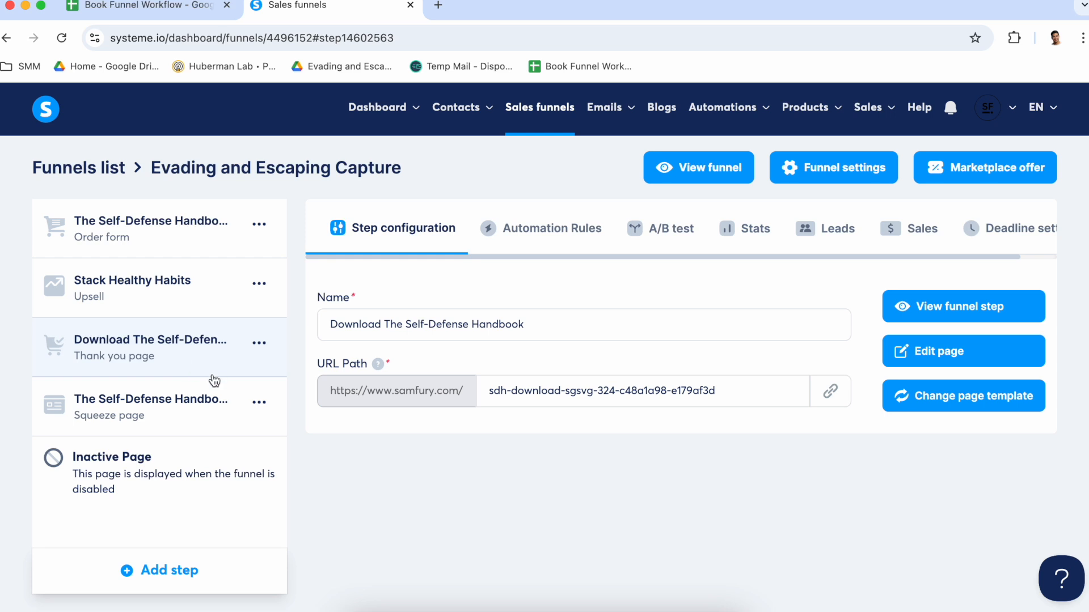
left_click(186, 418)
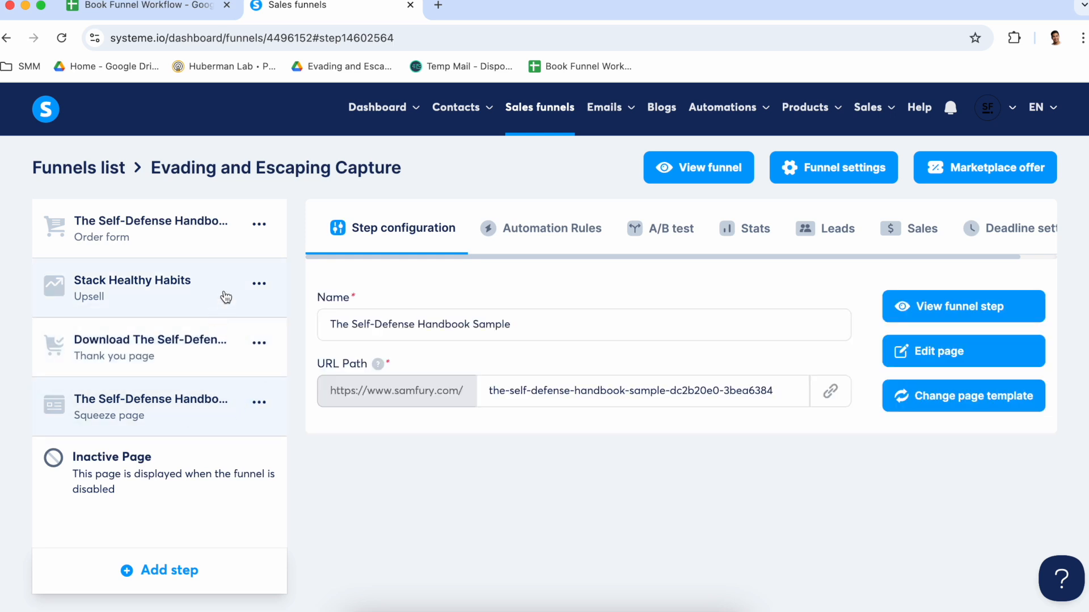
Rename the funnel's order form step to Evading and Escaping Capture
left_click(173, 238)
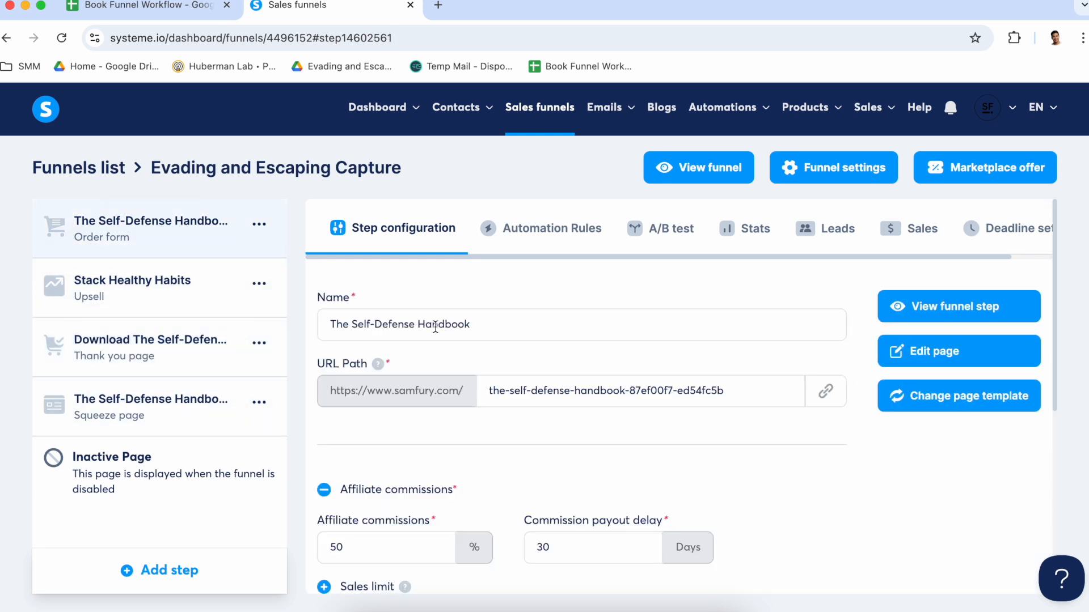
left_click(418, 322)
key("super+a")
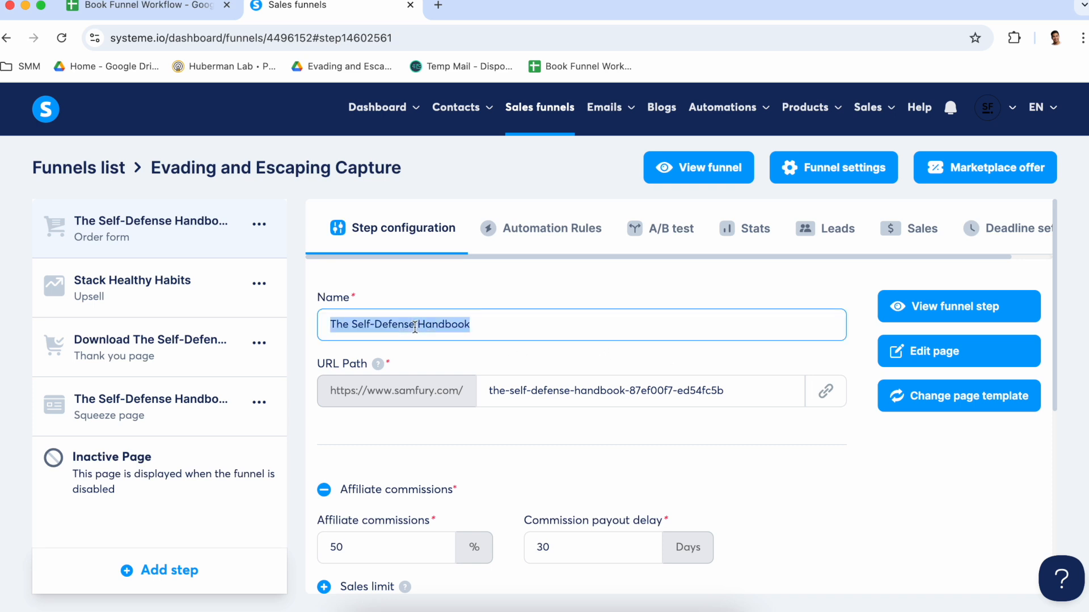
type("Evading and Escaping Capure")
key("BackSpace")
key("BackSpace")
key("BackSpace")
type("ture")
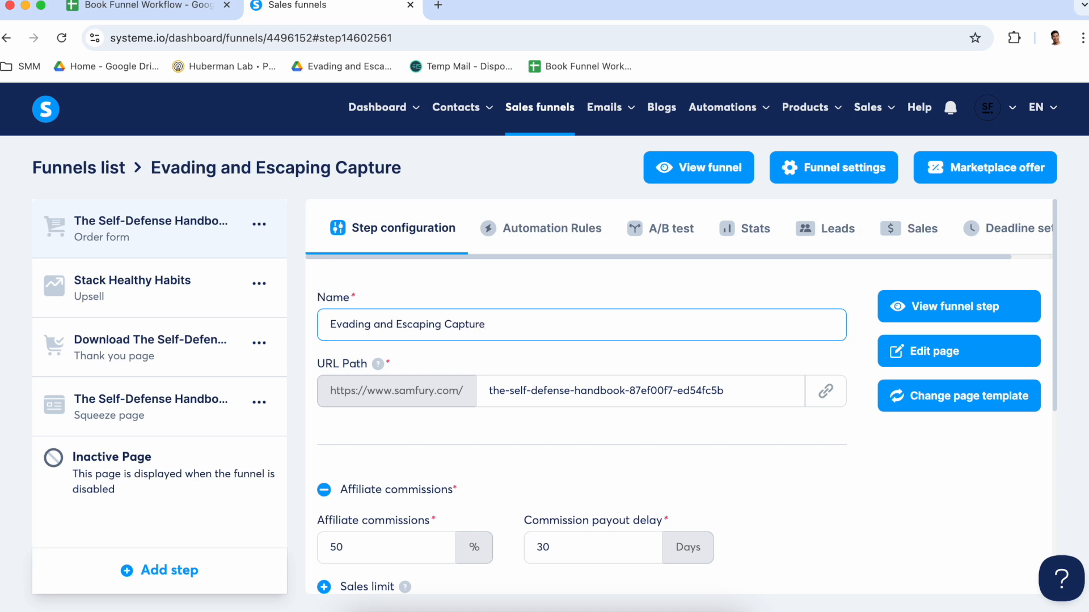
Change the order form step's URL path to evading-and-escaping-capture
left_click_drag(489, 393, 499, 416)
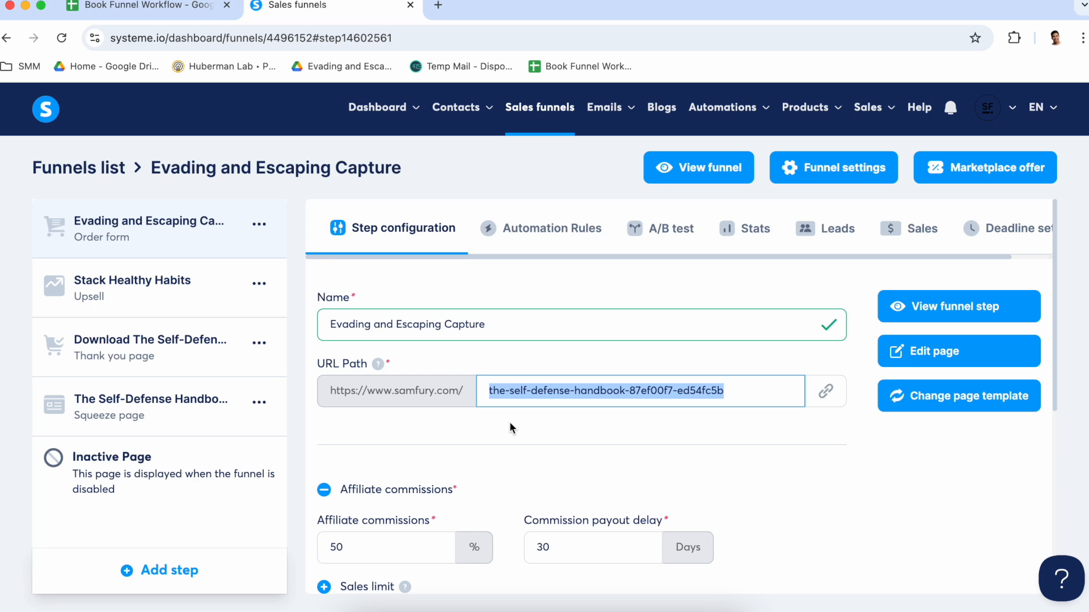
type("evading-adn")
key("BackSpace")
key("BackSpace")
type("nd-escp")
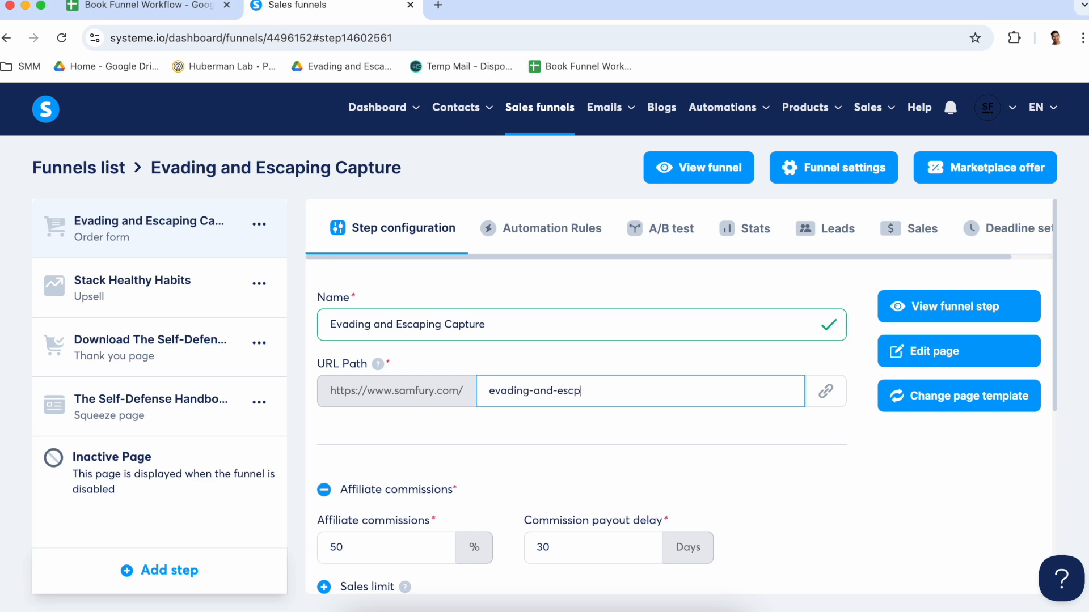
key("BackSpace")
type("aping-capture")
left_click(535, 453)
Open the Marketplace separately, examine the commission rates of the listed offers, and return to the funnel
scroll(535, 452, "down", 3)
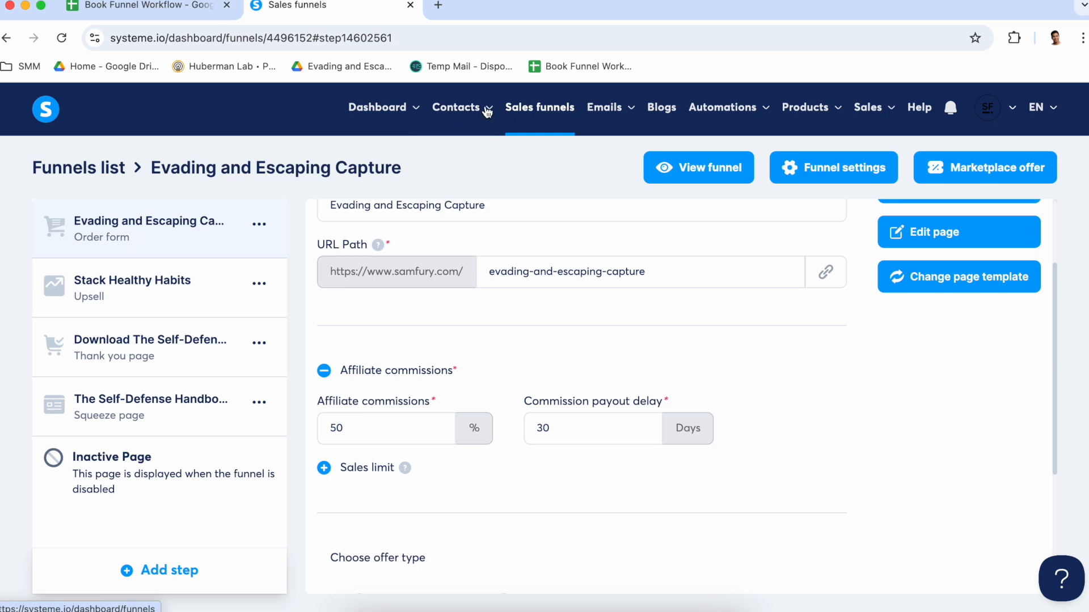
mouse_move(396, 110)
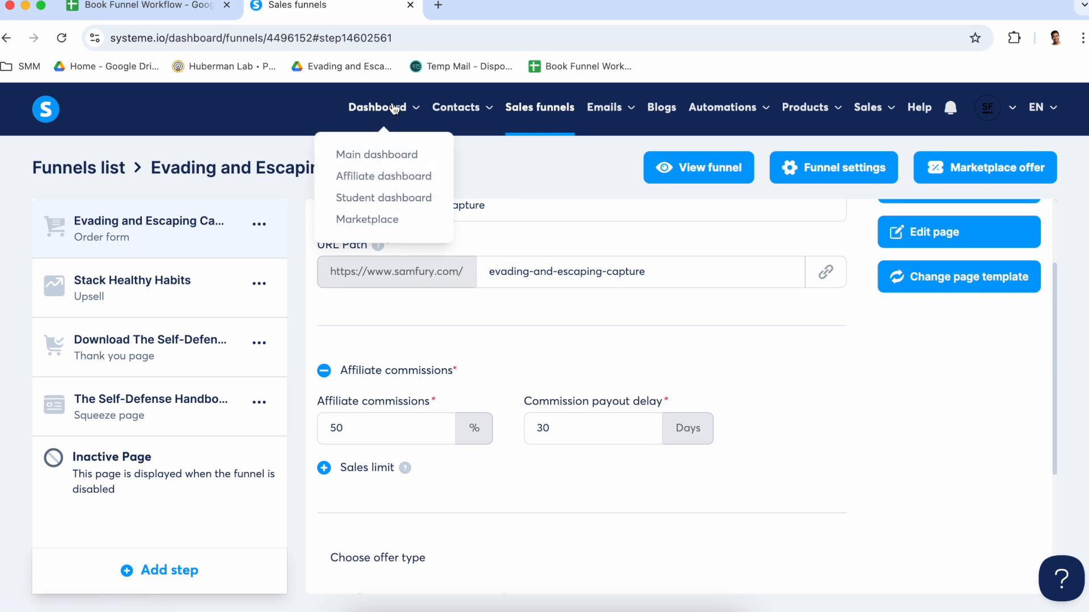
right_click(378, 220)
left_click(467, 231)
left_click(482, 13)
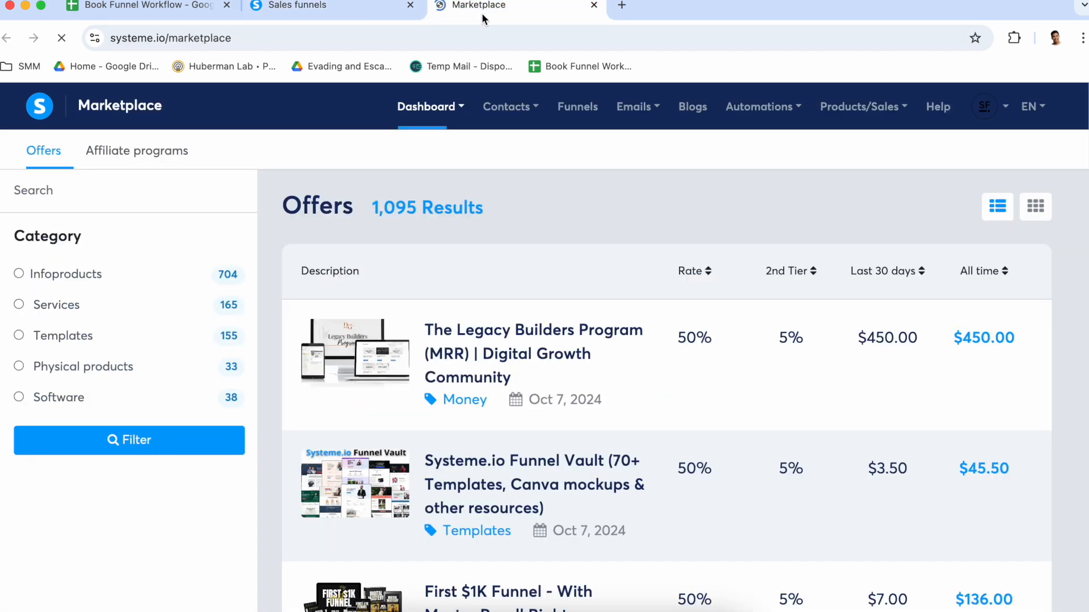
scroll(600, 357, "down", 1)
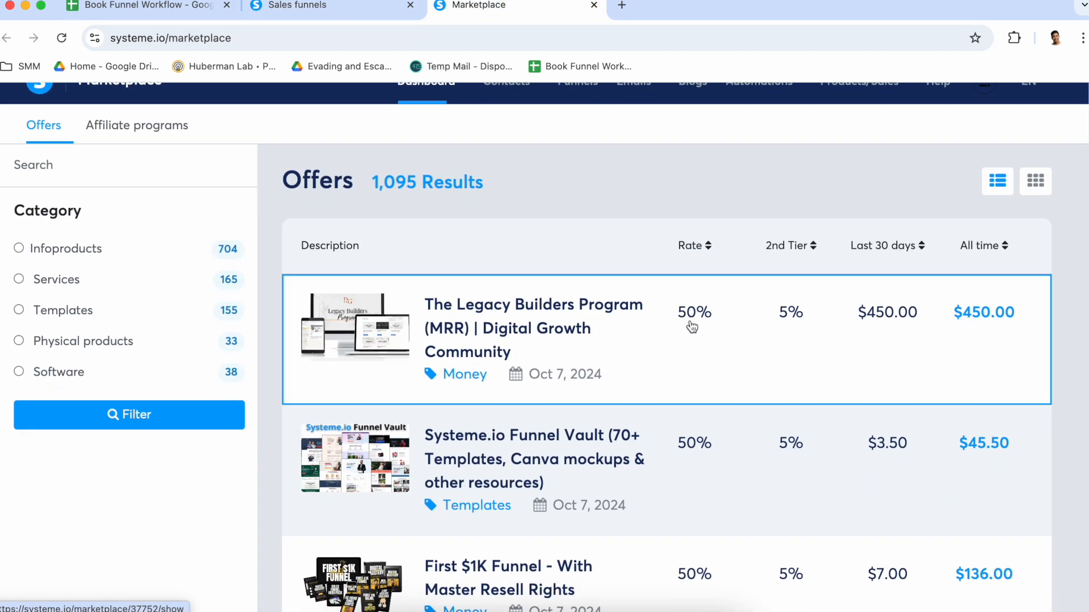
scroll(699, 462, "down", 1)
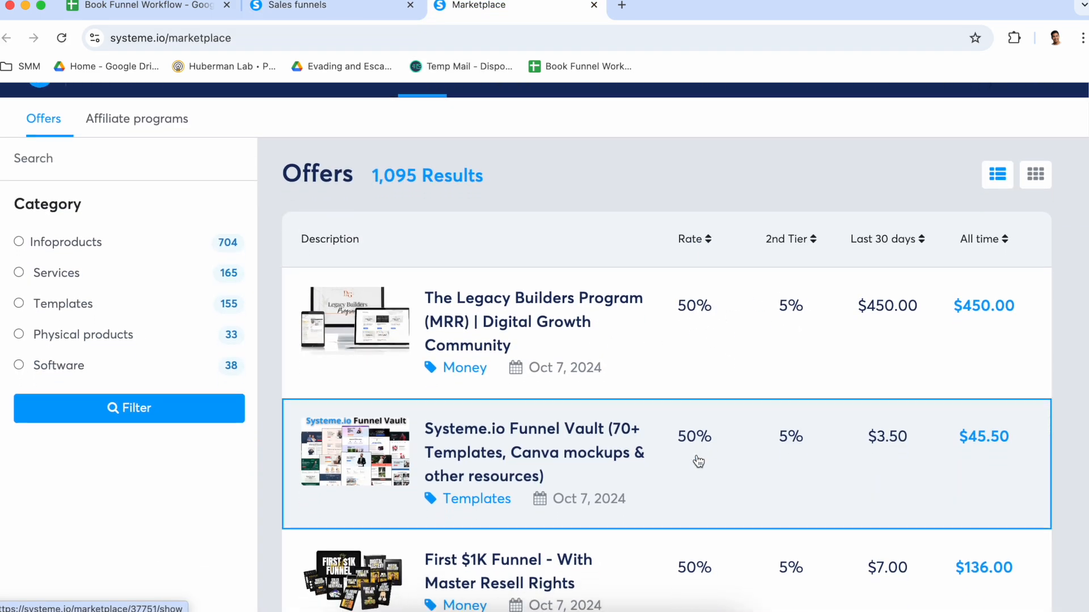
left_click(330, 11)
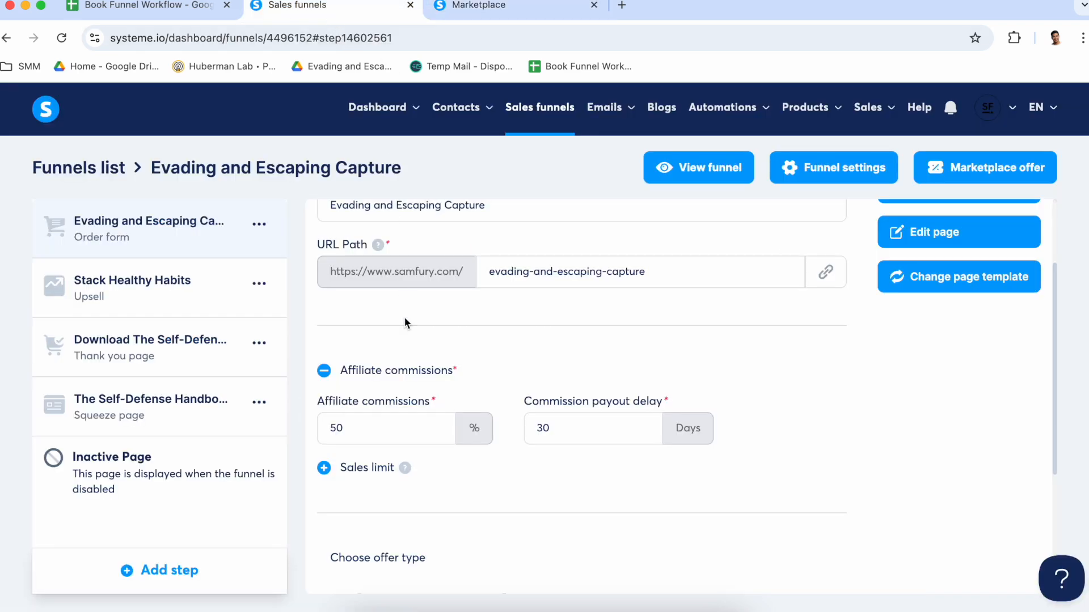
left_click(475, 7)
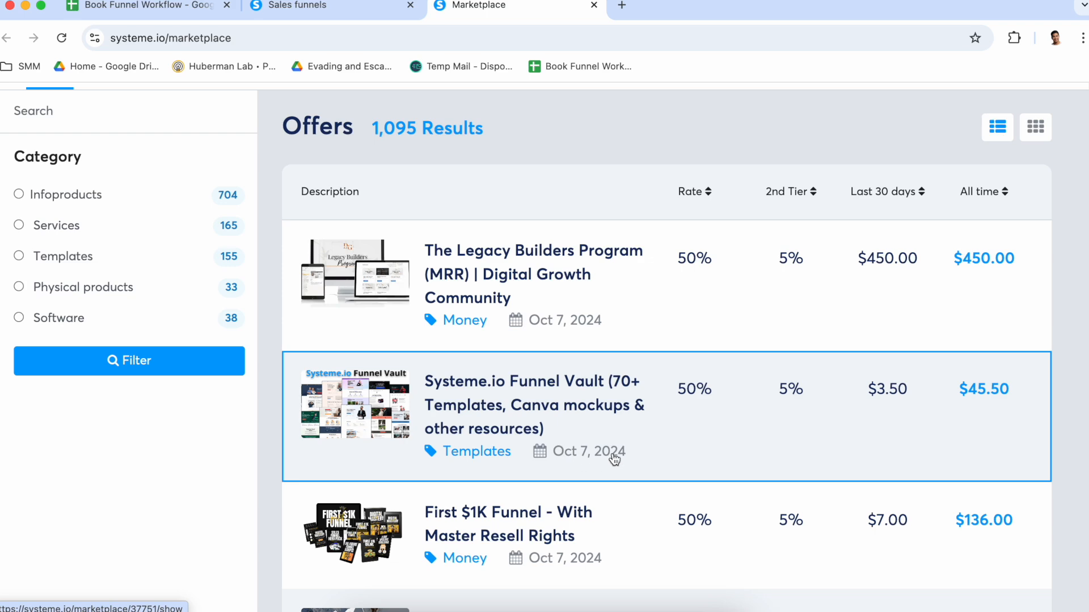
scroll(612, 456, "down", 7)
scroll(615, 458, "down", 3)
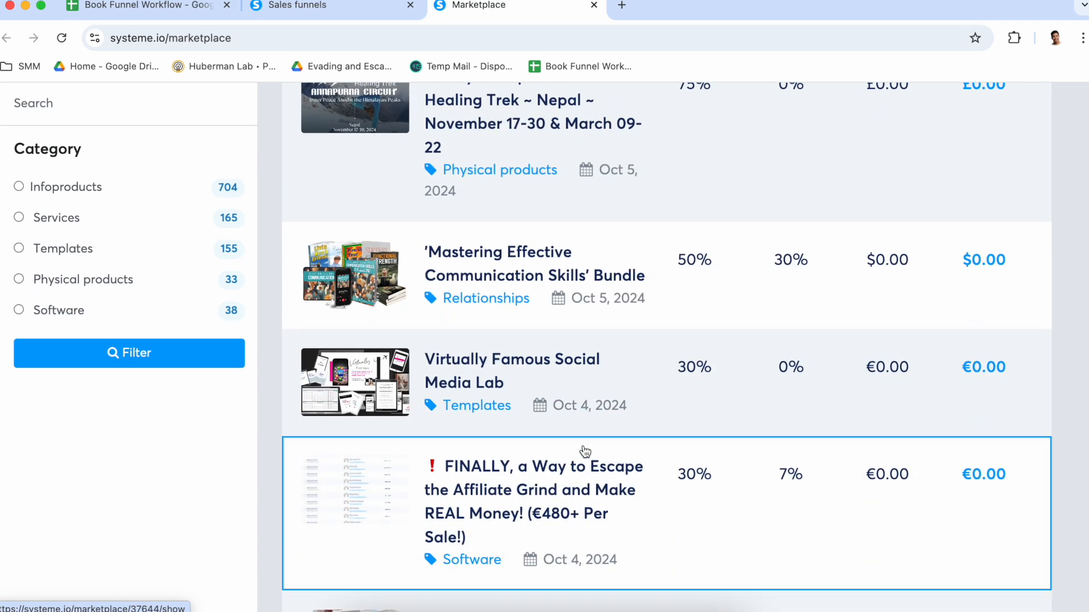
scroll(601, 452, "up", 2)
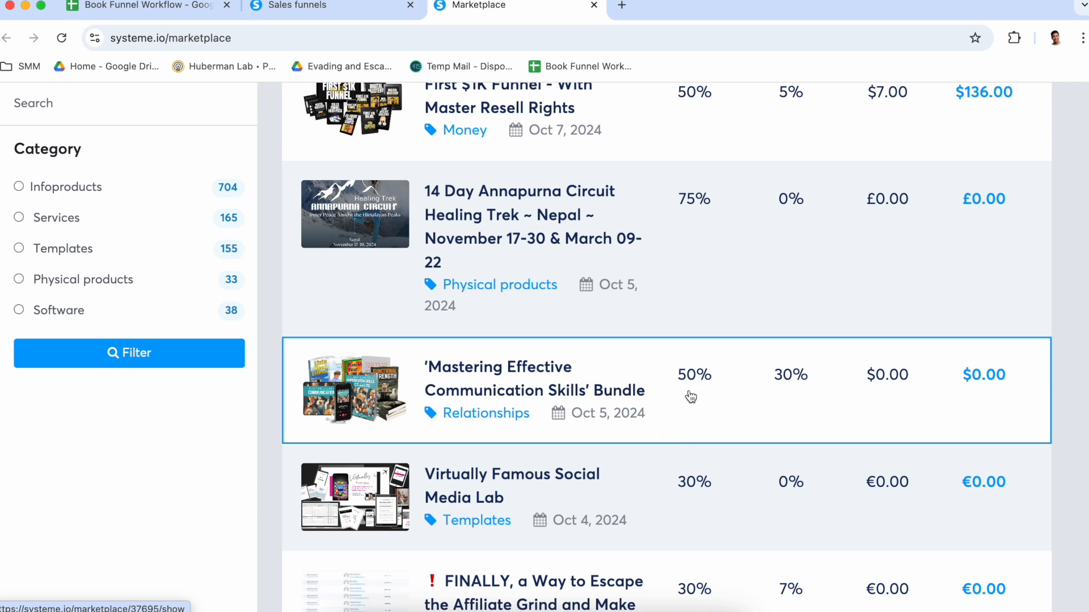
key("ctrl+shift+Tab")
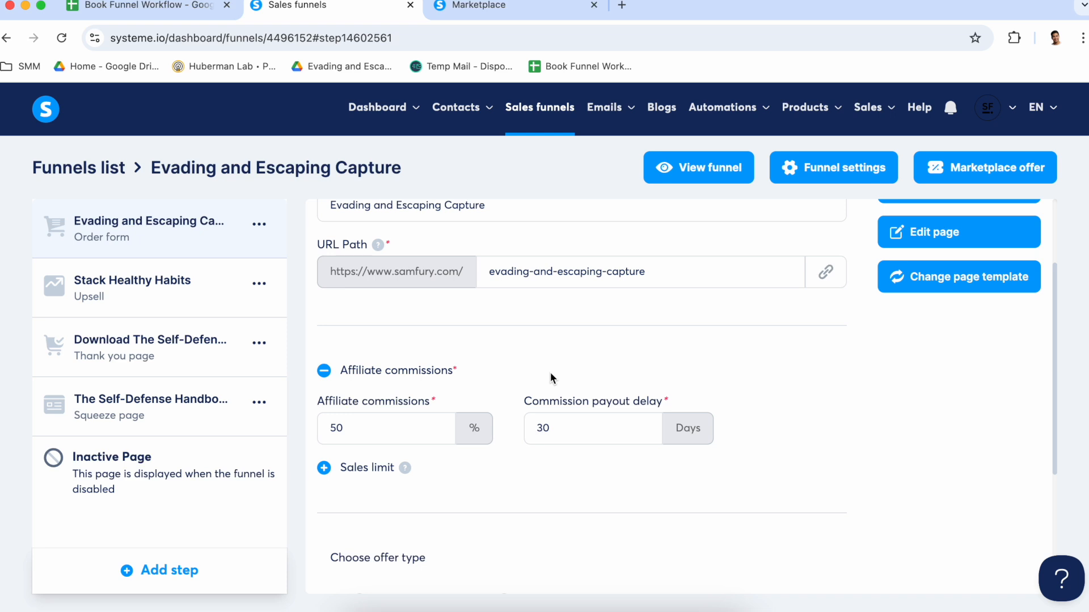
Choose Digital product as the offer type for the order form step
left_click(369, 429)
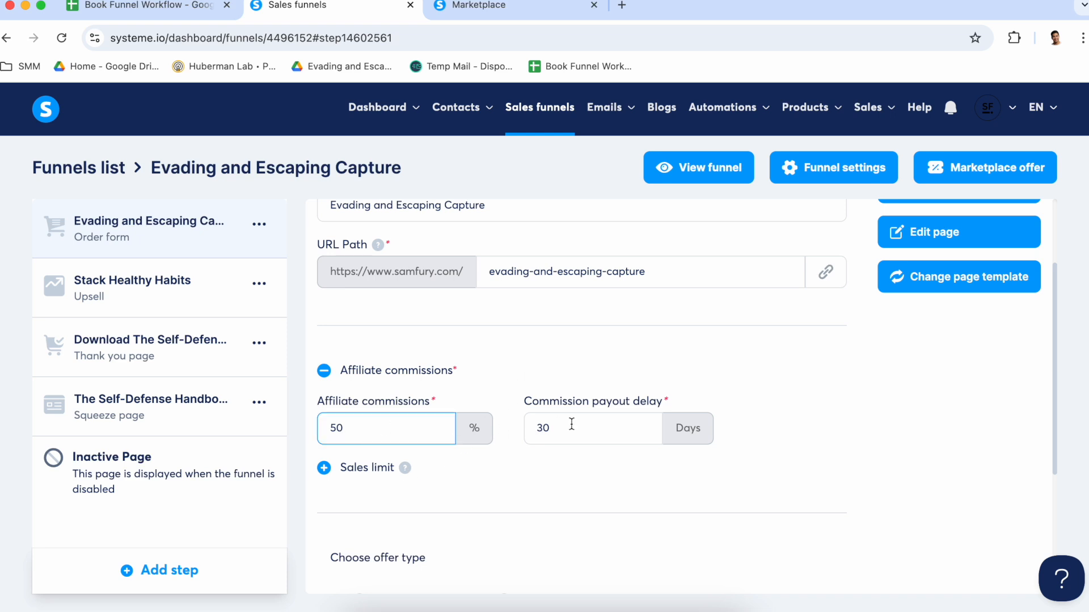
scroll(516, 474, "down", 3)
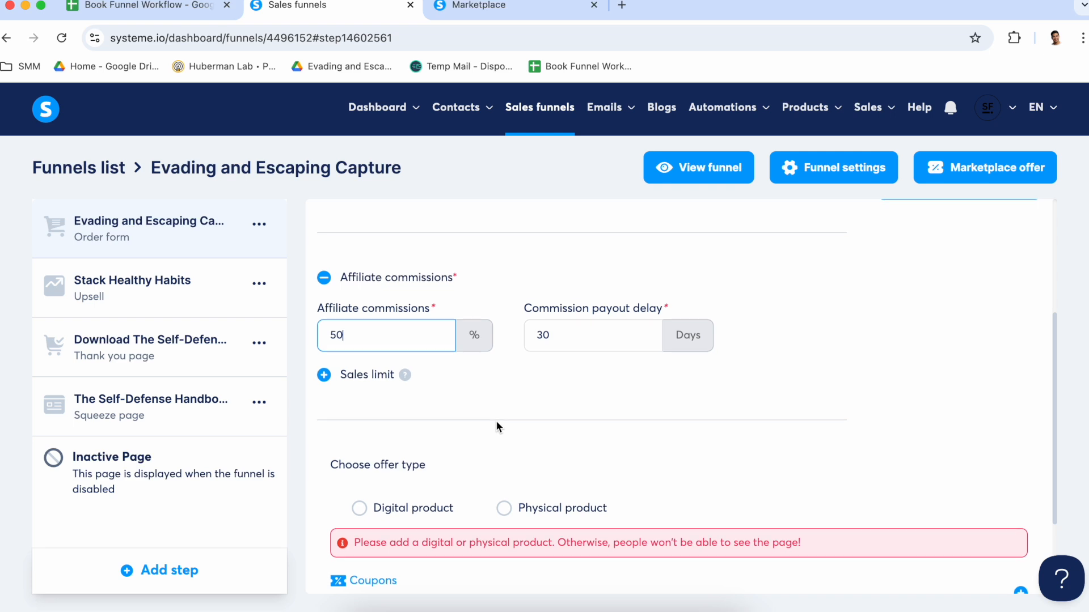
scroll(497, 422, "down", 2)
scroll(548, 385, "down", 1)
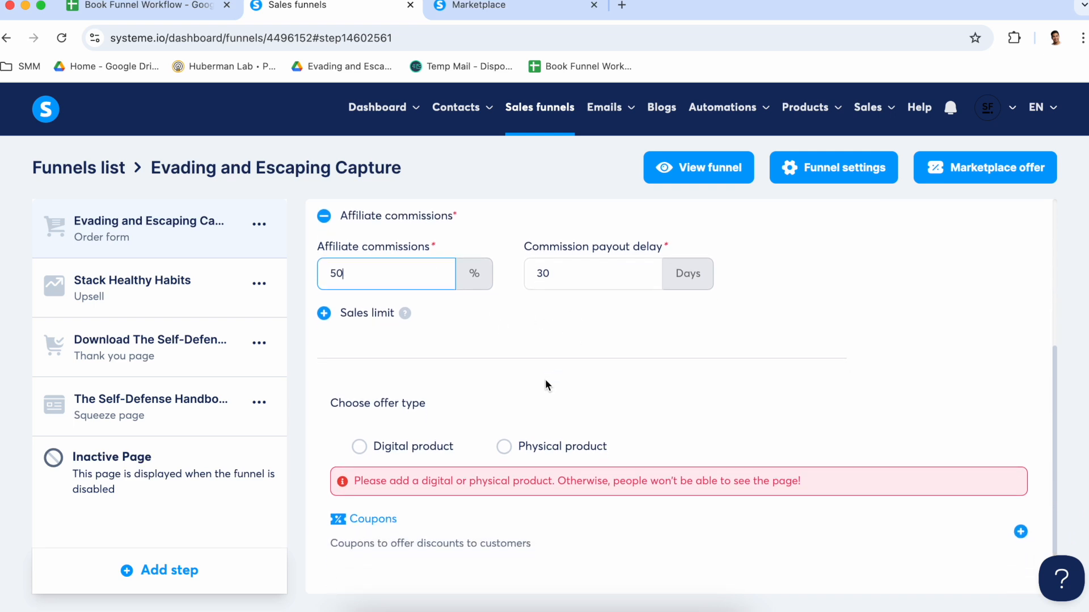
scroll(431, 341, "down", 1)
left_click(539, 311)
scroll(559, 338, "down", 1)
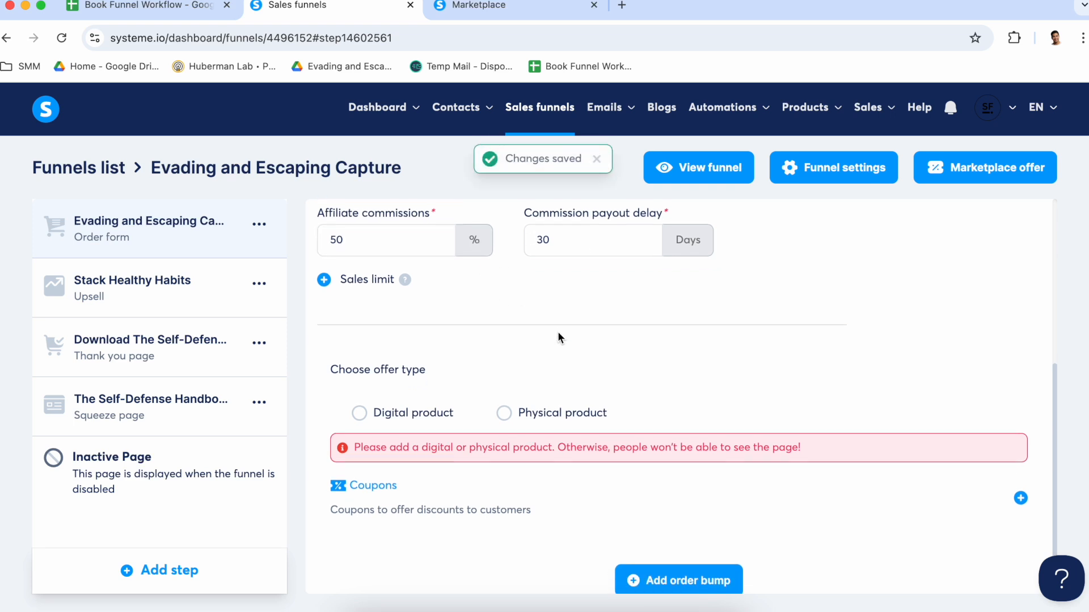
scroll(559, 338, "down", 1)
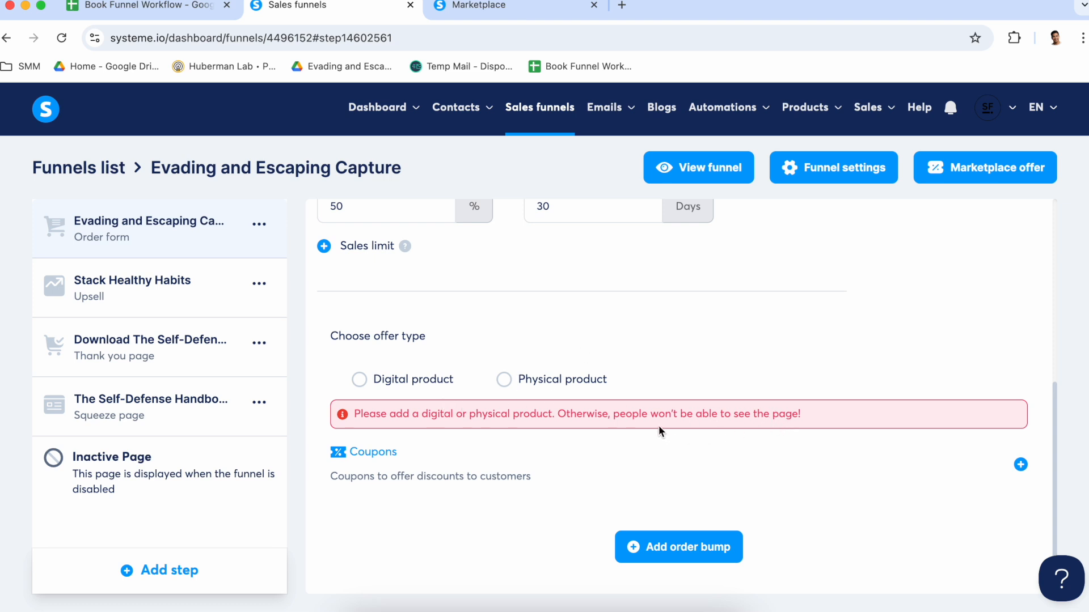
left_click(359, 384)
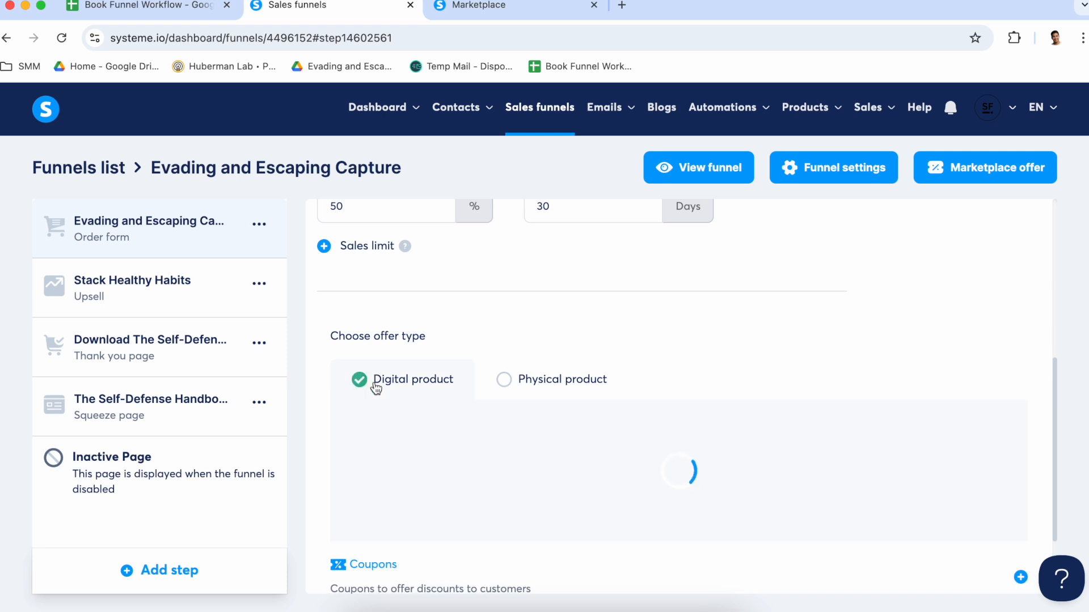
Start a new digital product named Evading and Escaping Capture for the order form's offer
scroll(564, 444, "down", 1)
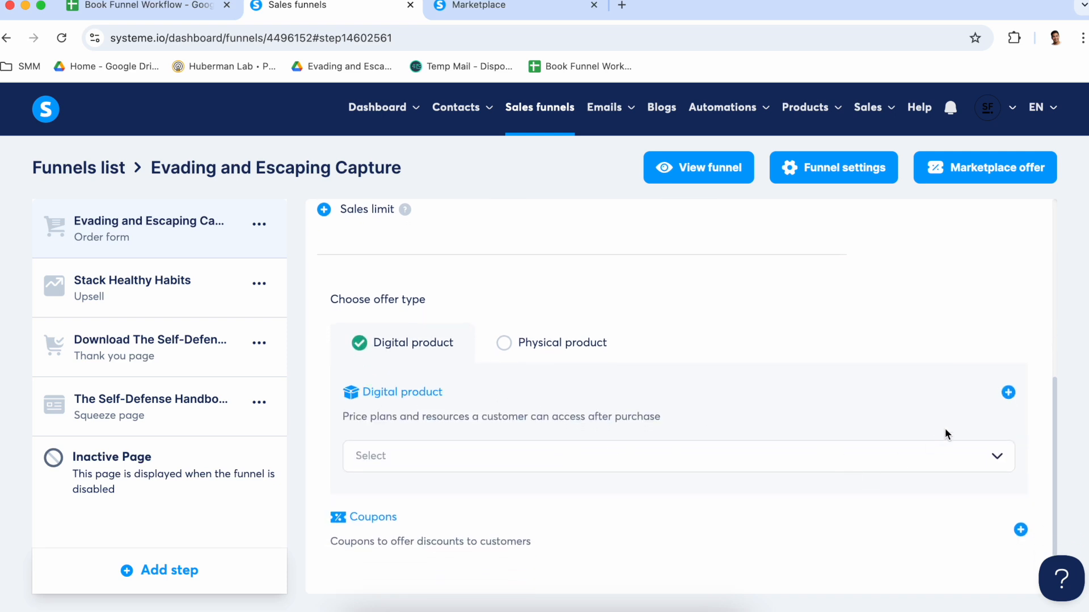
left_click(1009, 395)
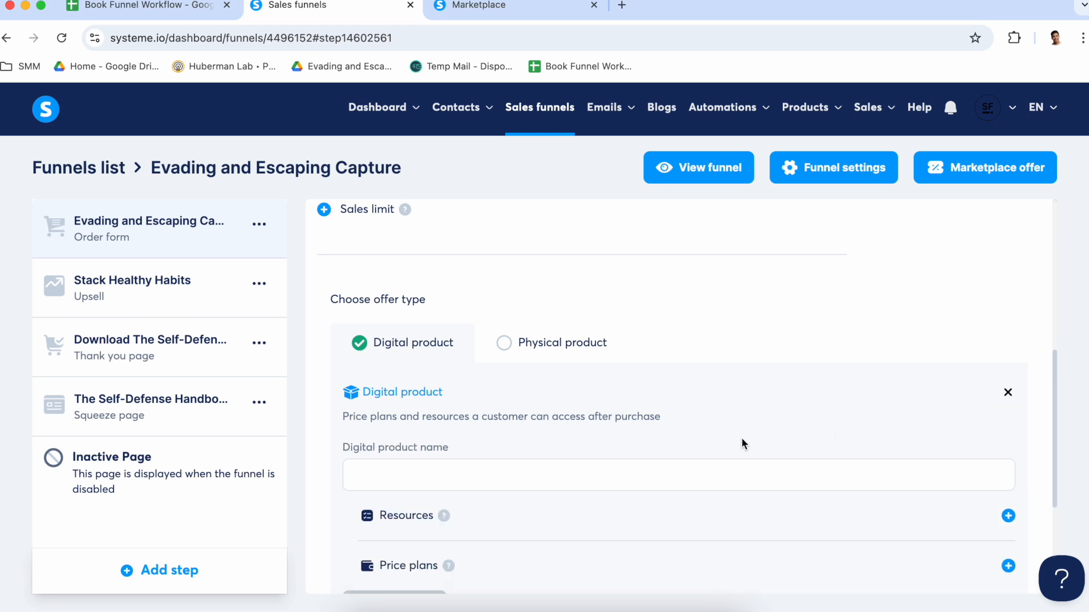
scroll(595, 440, "down", 1)
left_click(479, 405)
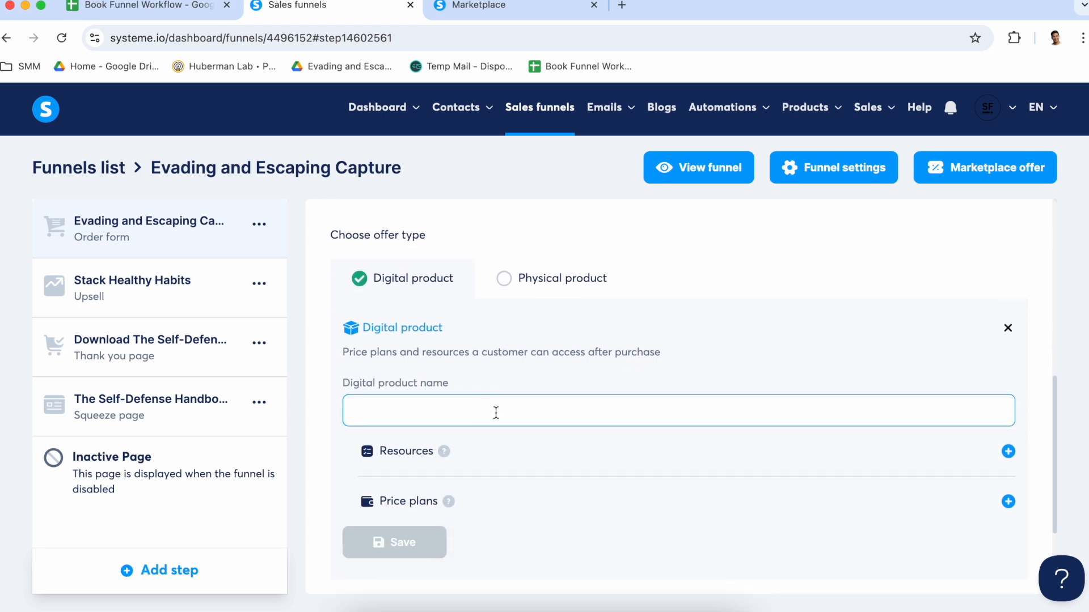
type("Evading and Escaping Capture")
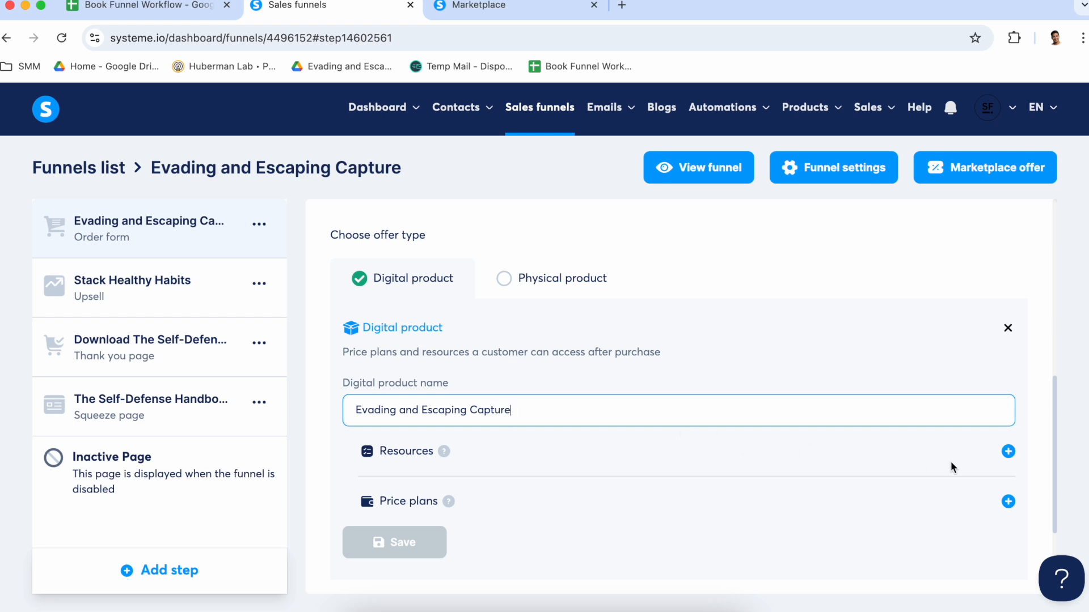
Add an empty resource entry and a price plan entry to the digital product, keeping One-time payment as the plan type
mouse_move(805, 109)
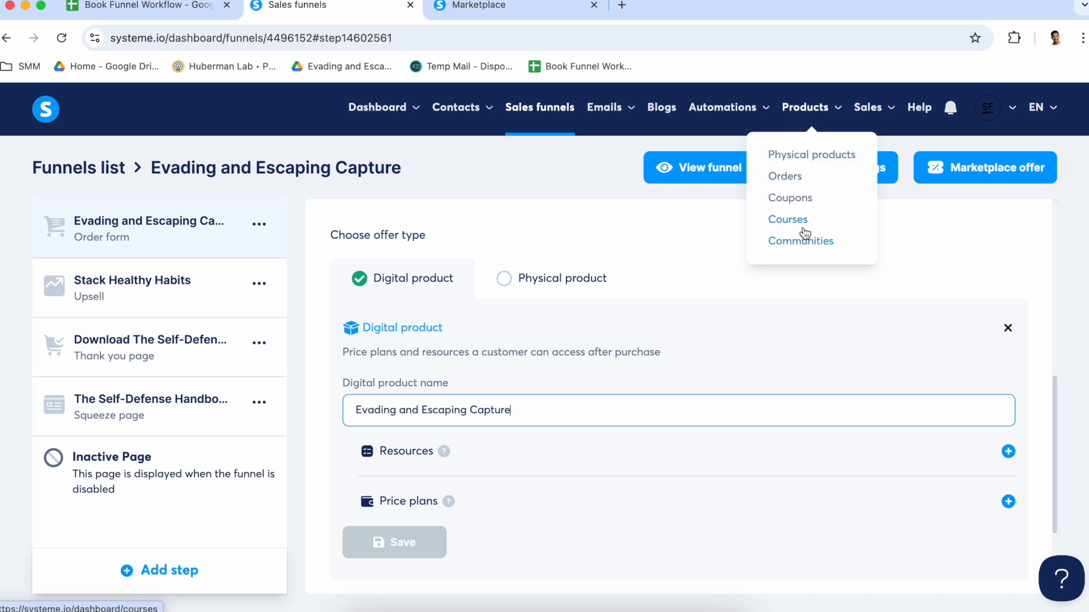
left_click(1009, 451)
scroll(601, 457, "down", 2)
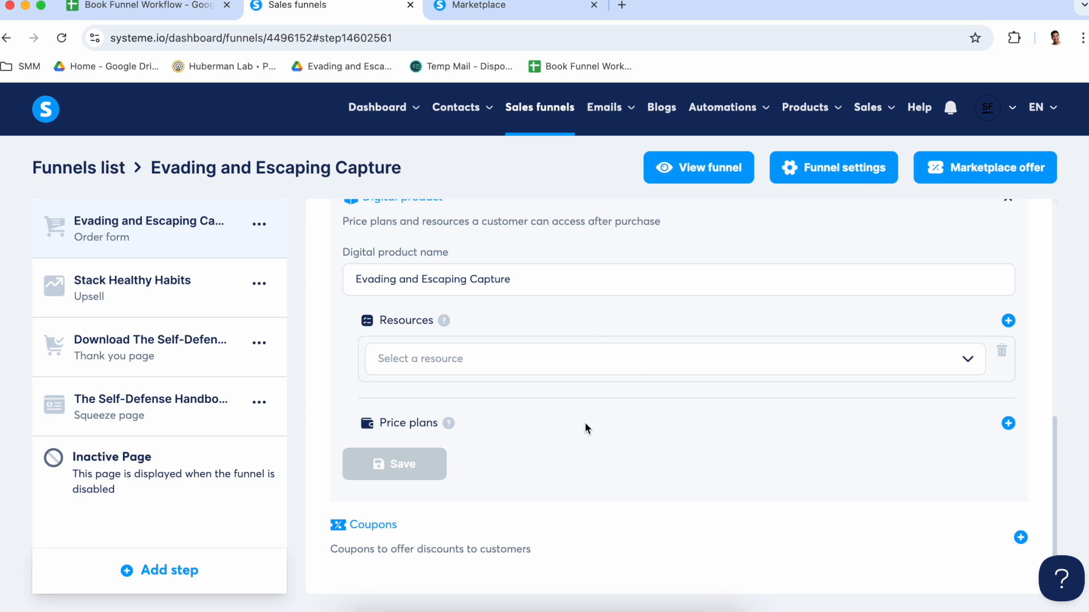
left_click(1009, 424)
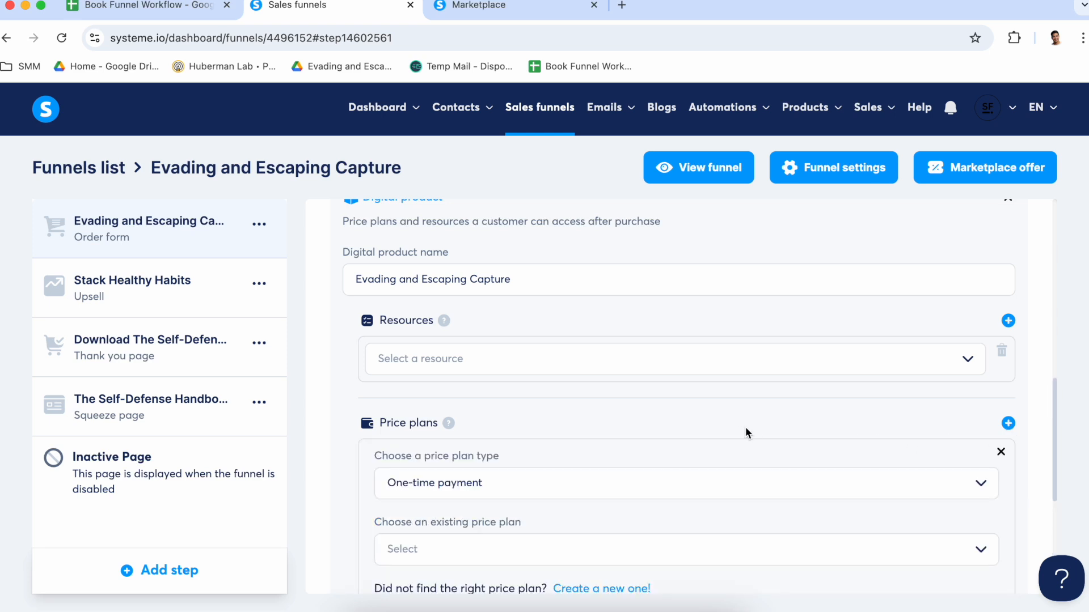
scroll(738, 425, "down", 4)
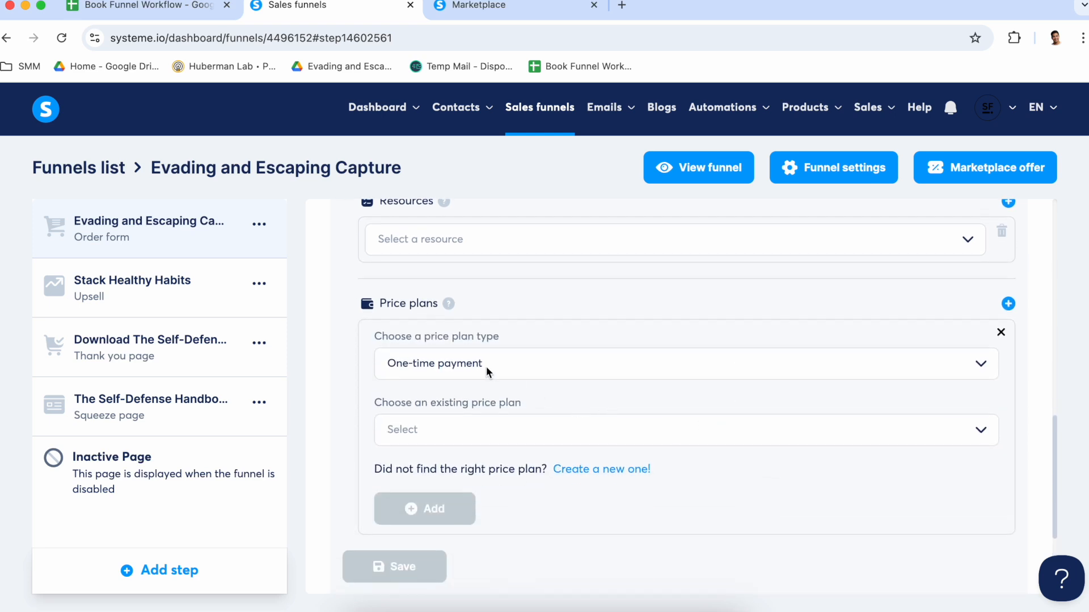
left_click(485, 366)
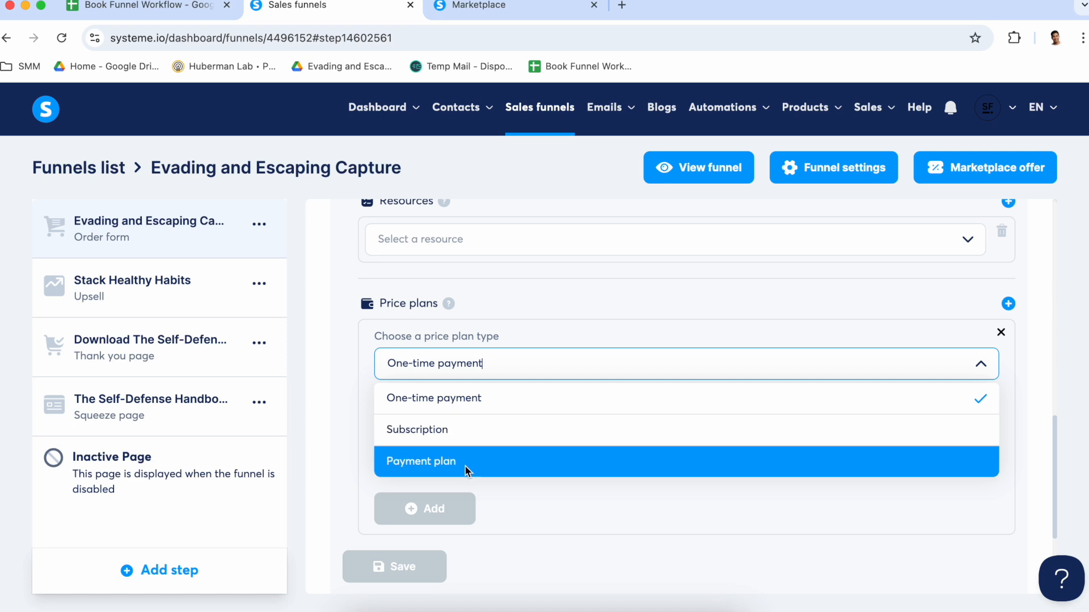
left_click(538, 363)
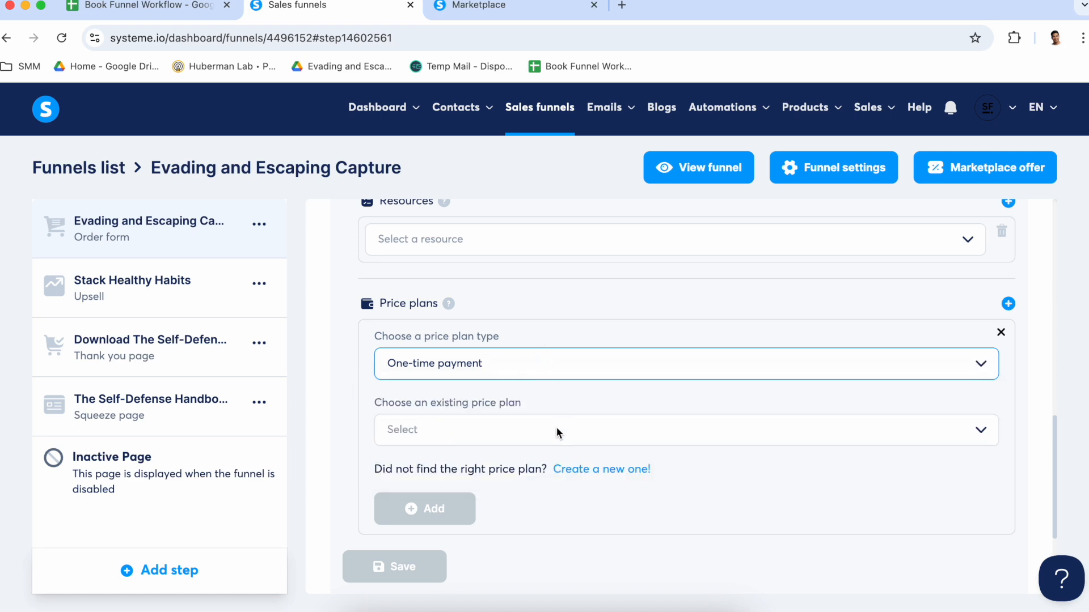
Create a price plan named Evading and Escaping Capture Bundle on the order form and Evading and Escaping Capture Bundle (7) on the dashboard
left_click(605, 475)
left_click(479, 363)
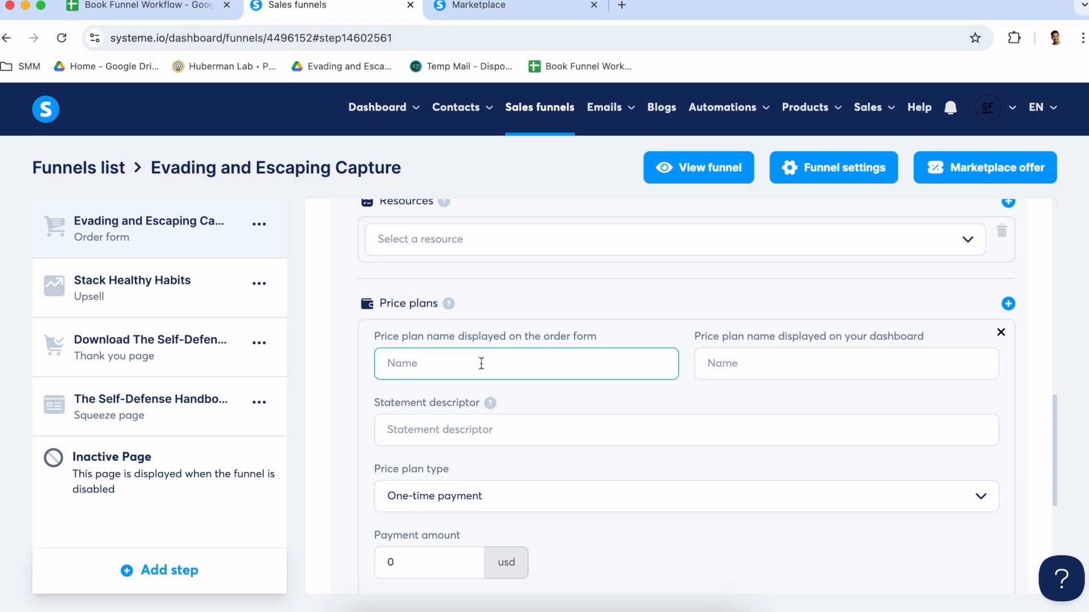
type("Evading and Escaping Capture Bundle")
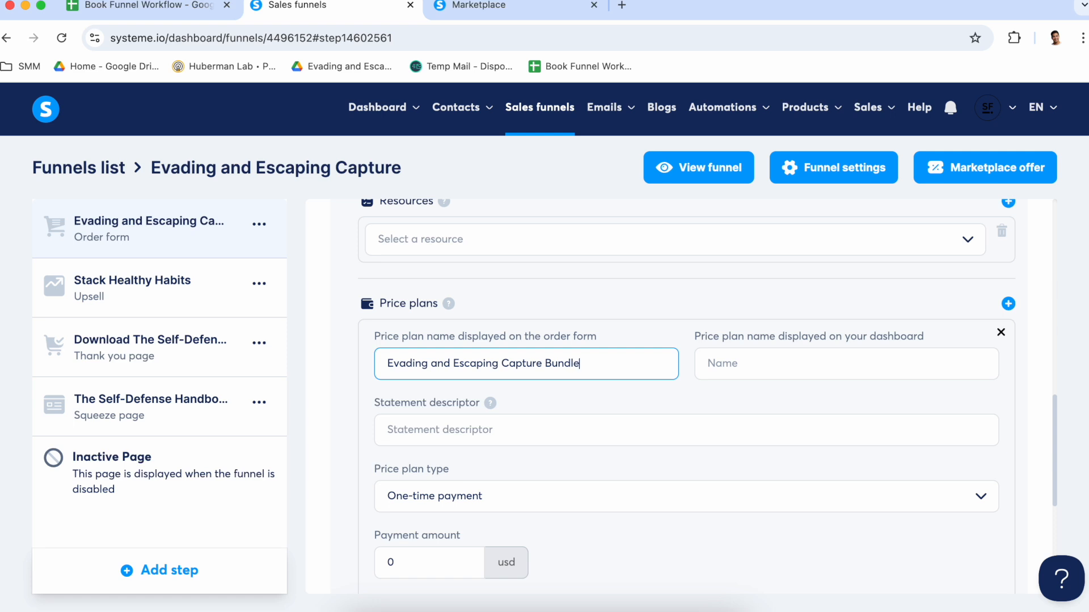
triple_click(638, 363)
key("ctrl+c")
left_click(767, 363)
key("ctrl+v")
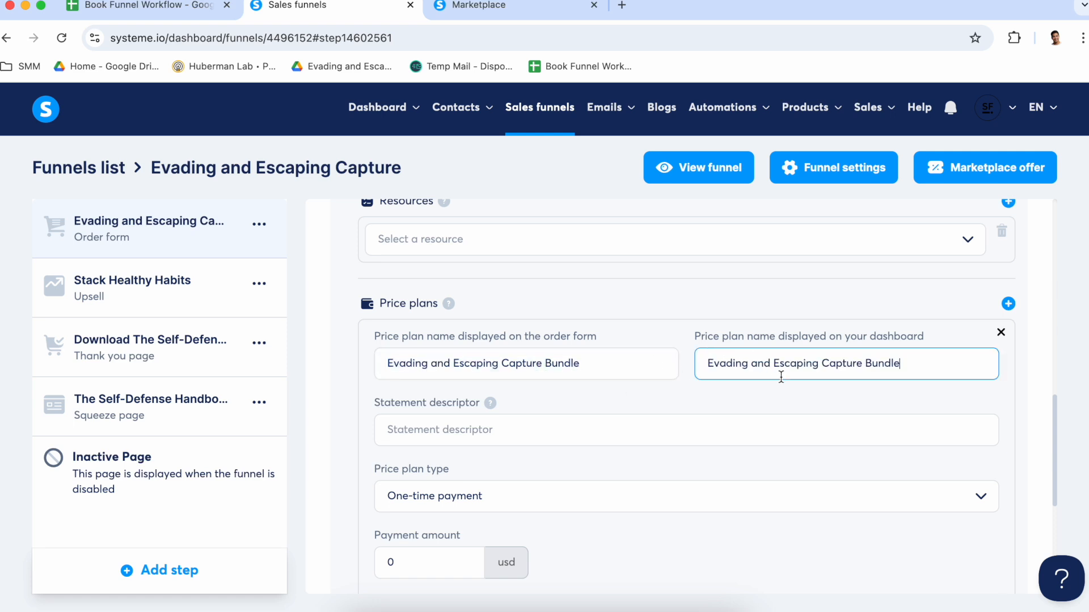
type("(7)")
Check the statement descriptor rules and set the price plan's descriptor to Evading and Escaping
left_click(491, 404)
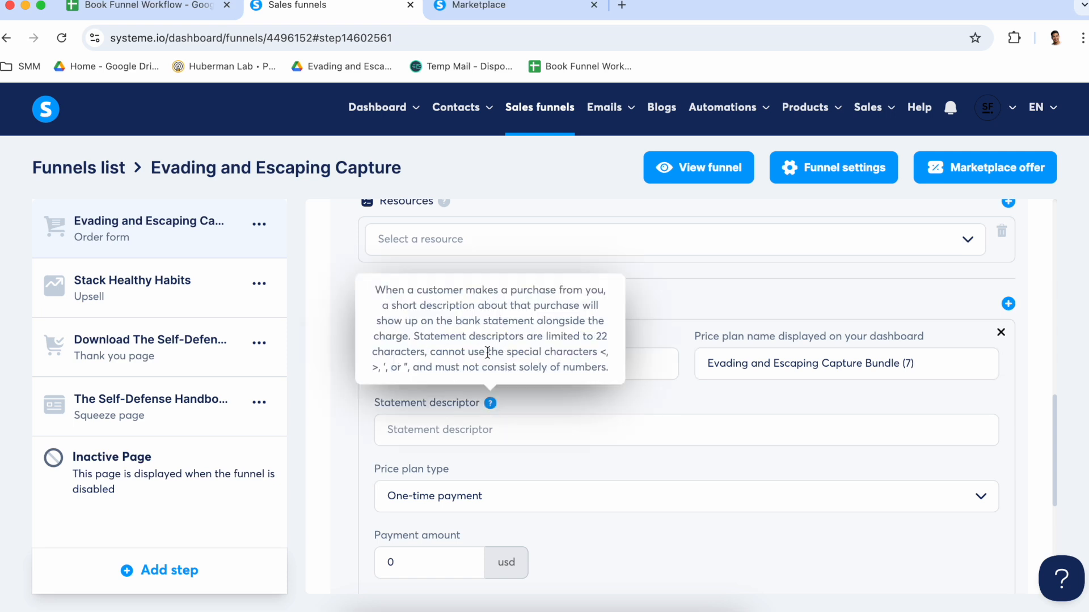
left_click(584, 435)
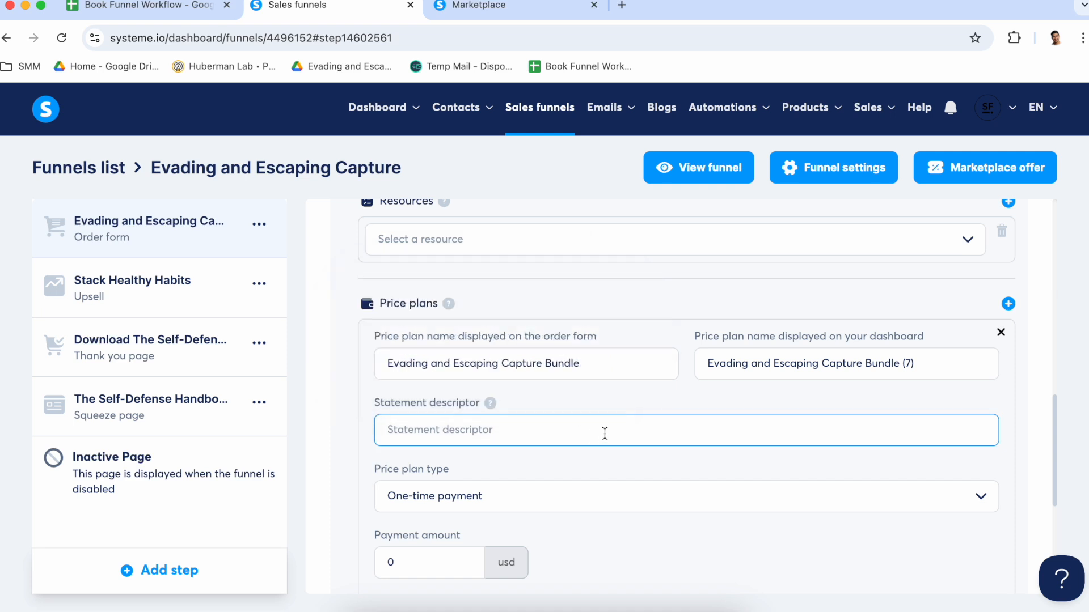
type("Sam Fury")
left_click(519, 365)
key("super+a")
key("super+c")
left_click(426, 441)
key("super+a")
key("super+v")
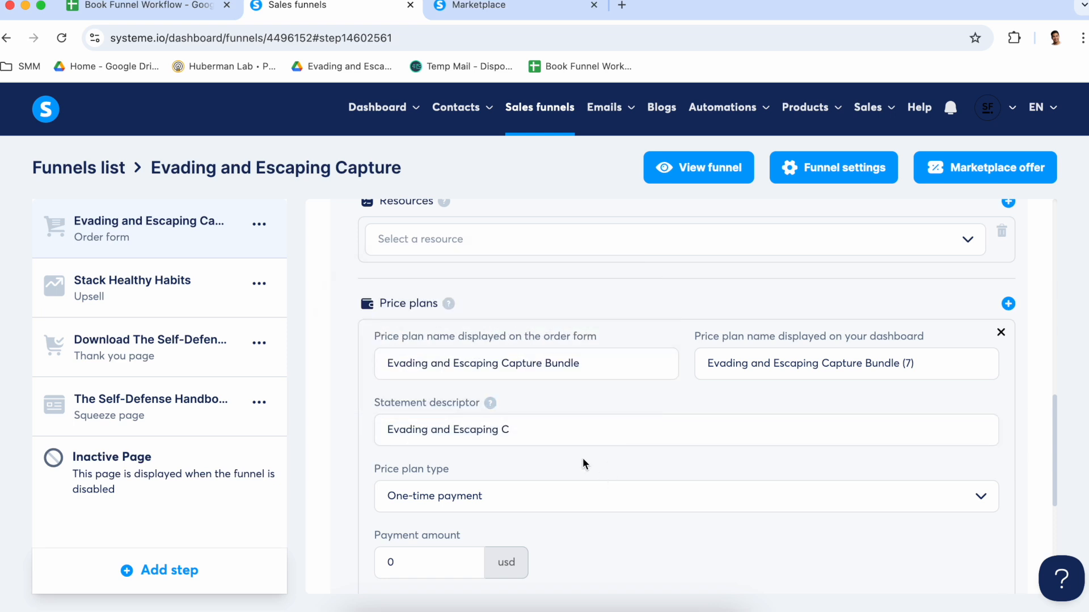
left_click(548, 431)
key("shift+Left")
key("BackSpace")
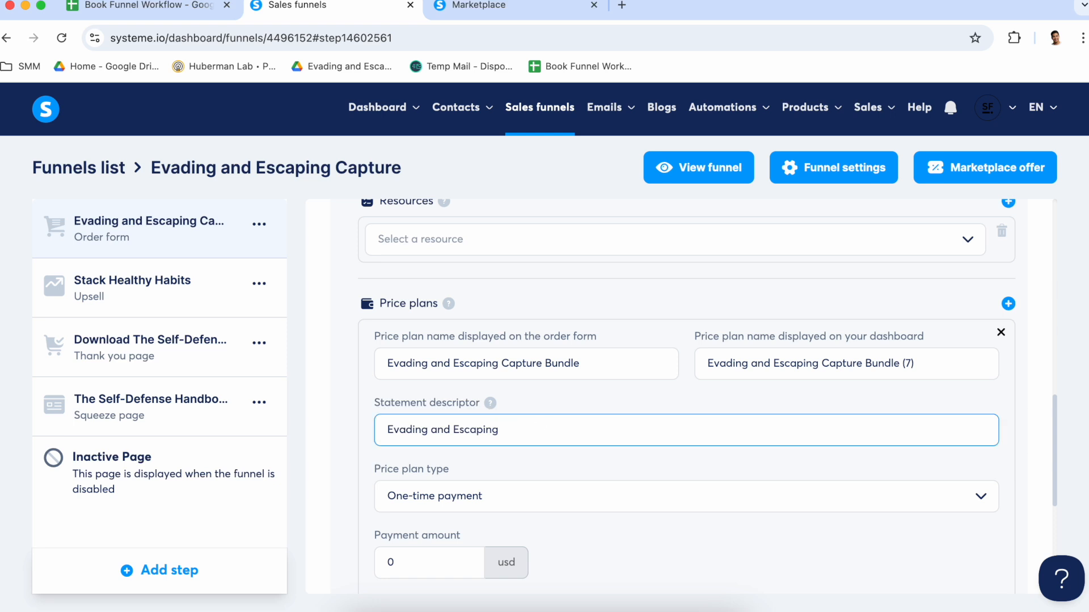
key("Tab")
Keep the new price plan as a one-time payment and set its payment amount to 7 usd
scroll(591, 493, "down", 2)
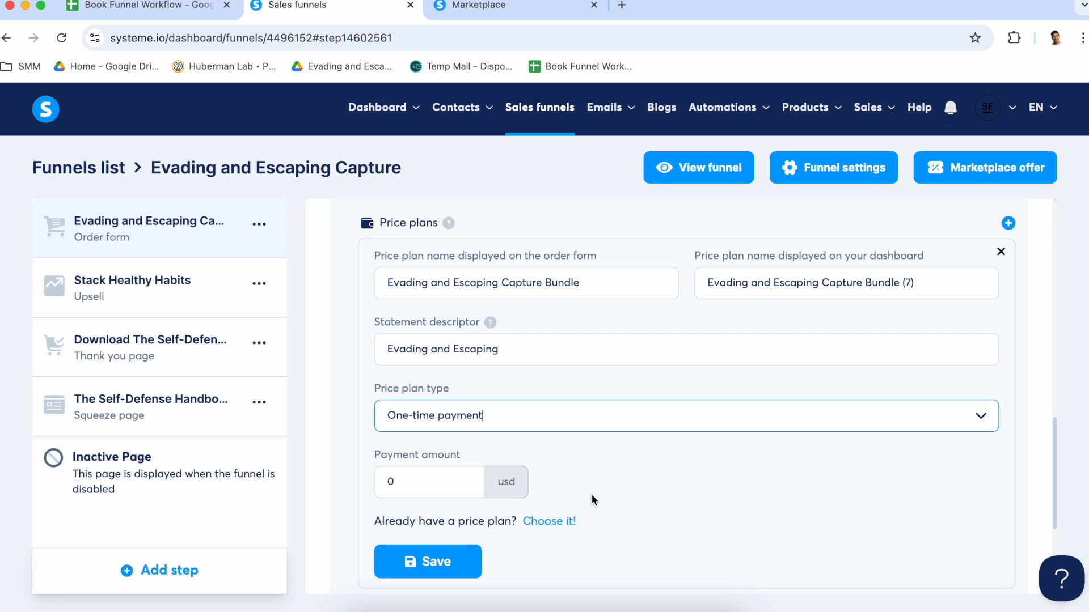
scroll(591, 499, "up", 1)
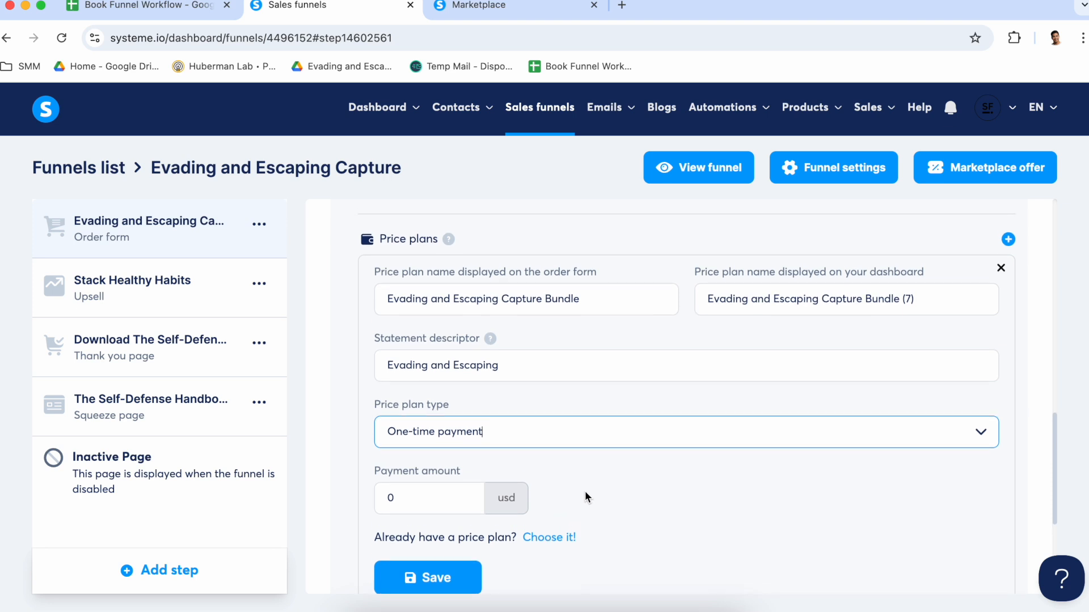
left_click(574, 437)
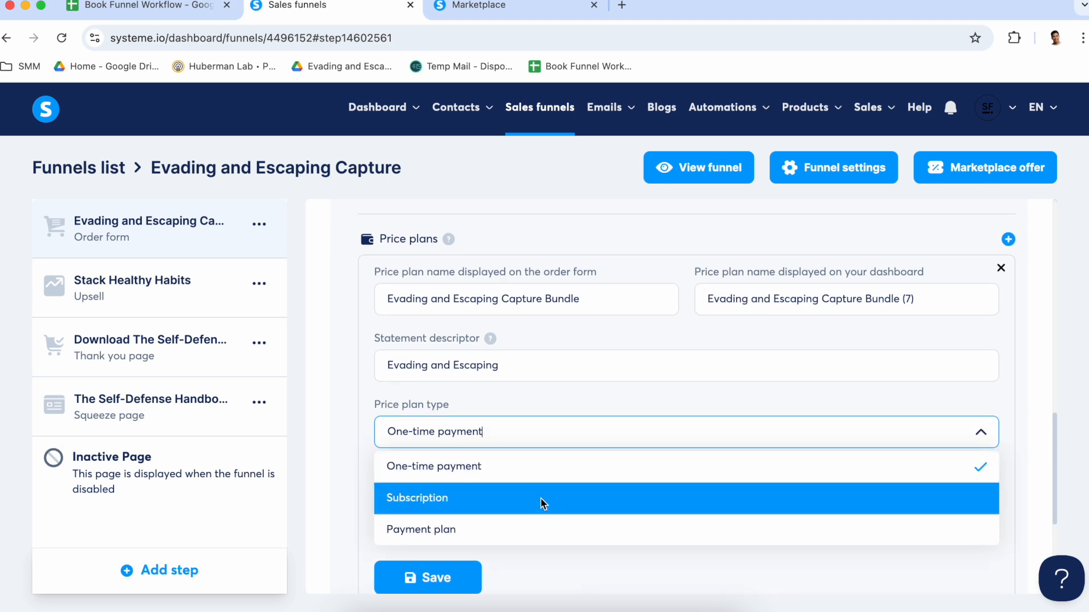
left_click(576, 403)
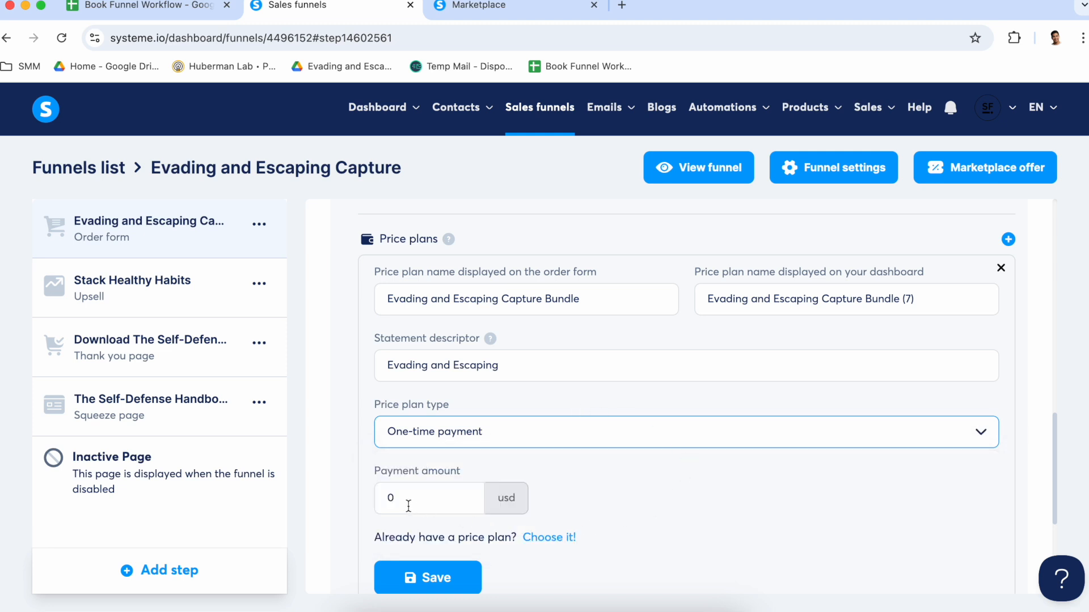
double_click(408, 504)
type("7")
left_click(657, 493)
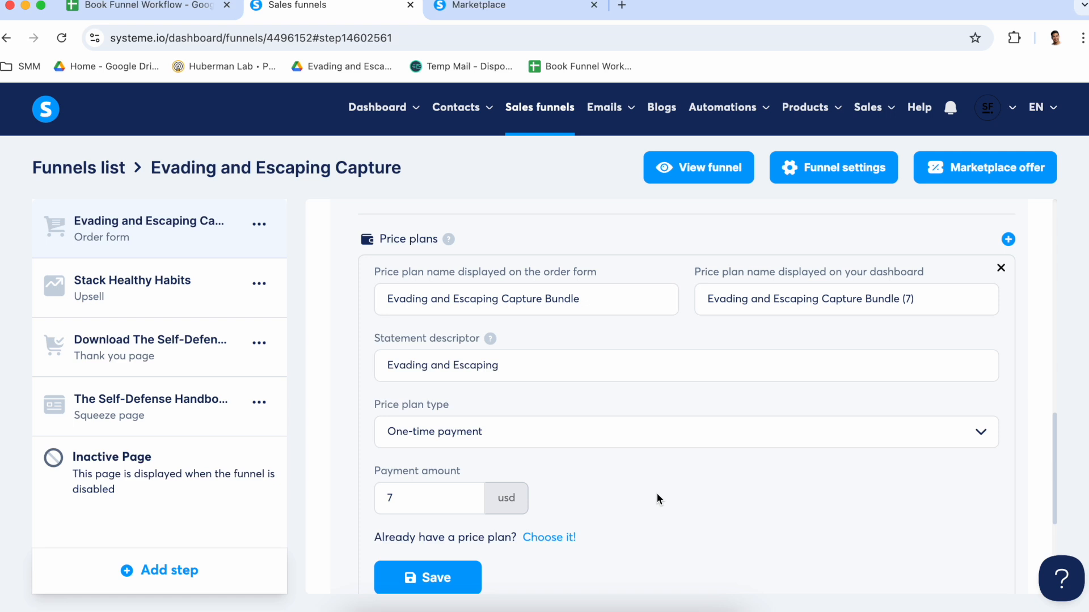
scroll(657, 494, "down", 1)
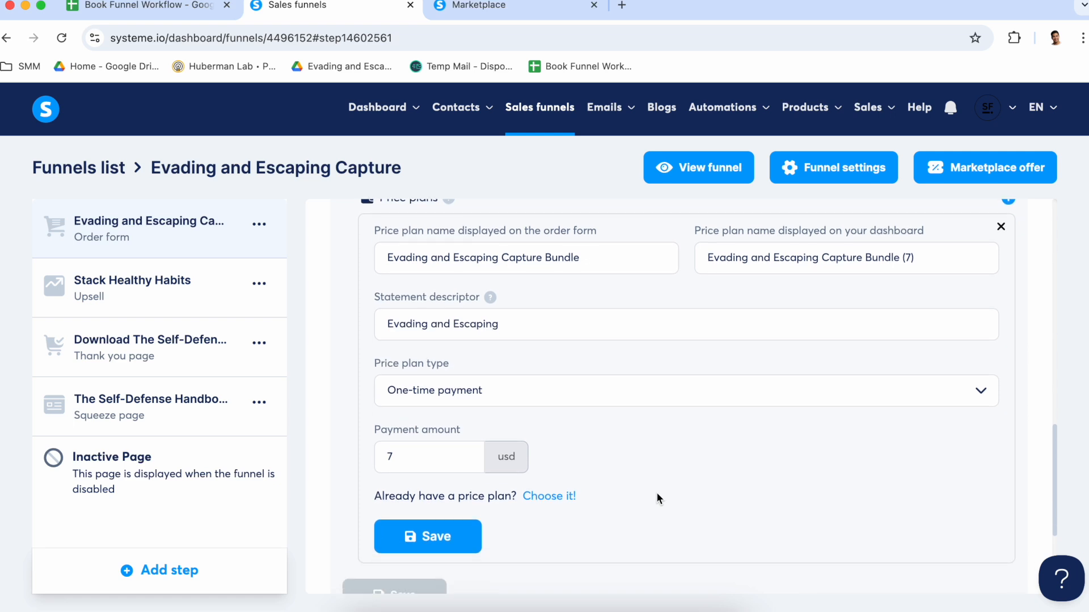
left_click(450, 542)
Discard the new digital product by switching to the Stack Healthy Habits step and back to the order form step
left_click(152, 304)
left_click(218, 241)
scroll(548, 482, "down", 6)
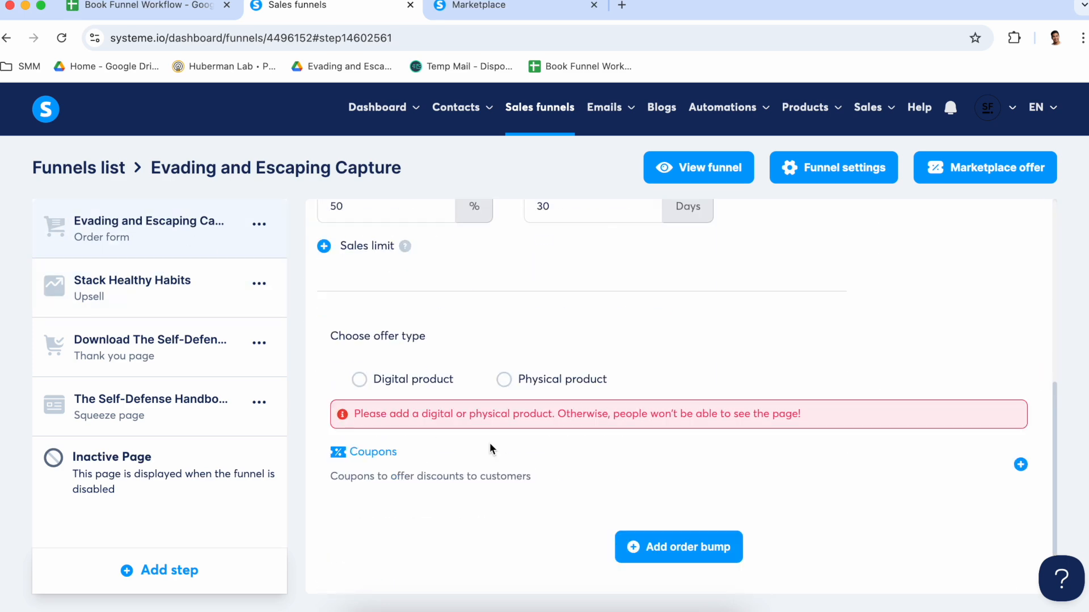
scroll(460, 514, "up", 2)
scroll(461, 514, "down", 2)
Choose Digital product as the order form's offer type, assign the existing NF $7 Book Bundle and save it
left_click(359, 387)
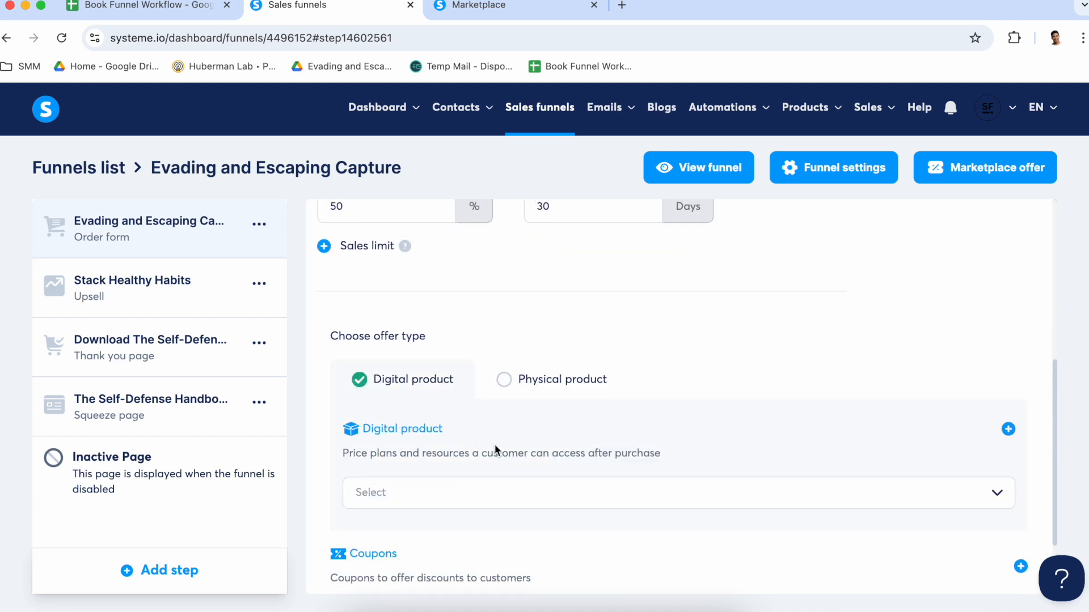
scroll(537, 450, "down", 1)
left_click(544, 464)
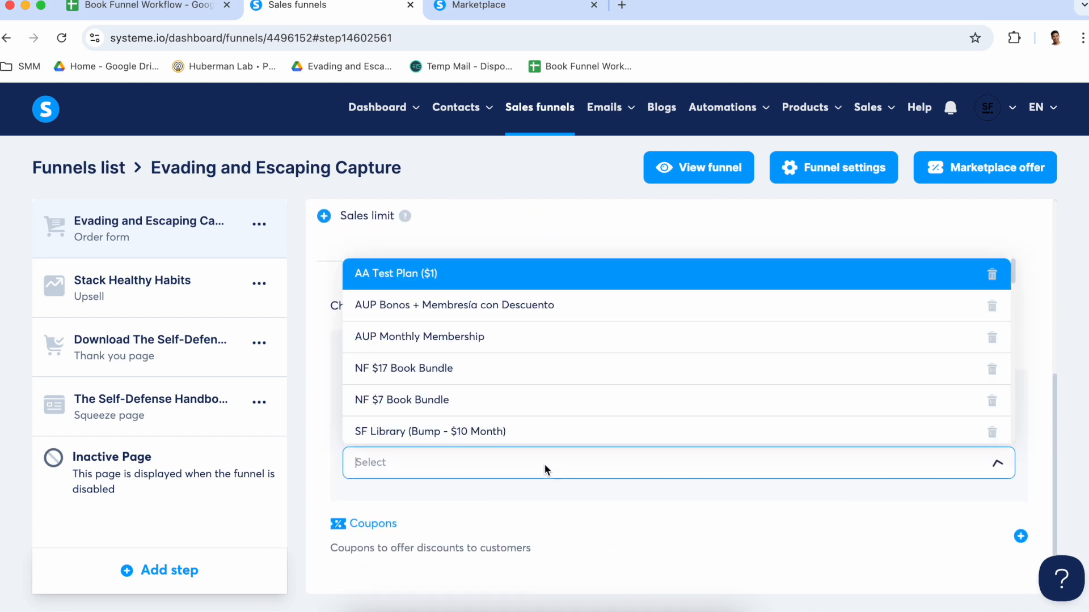
left_click(457, 400)
scroll(588, 465, "down", 2)
scroll(588, 464, "down", 2)
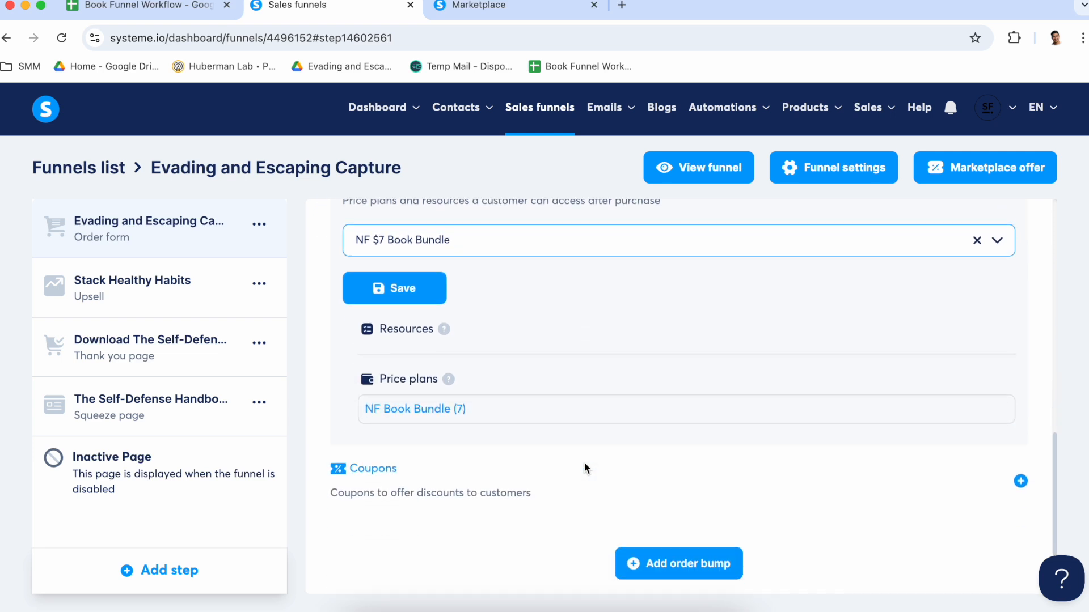
left_click(407, 295)
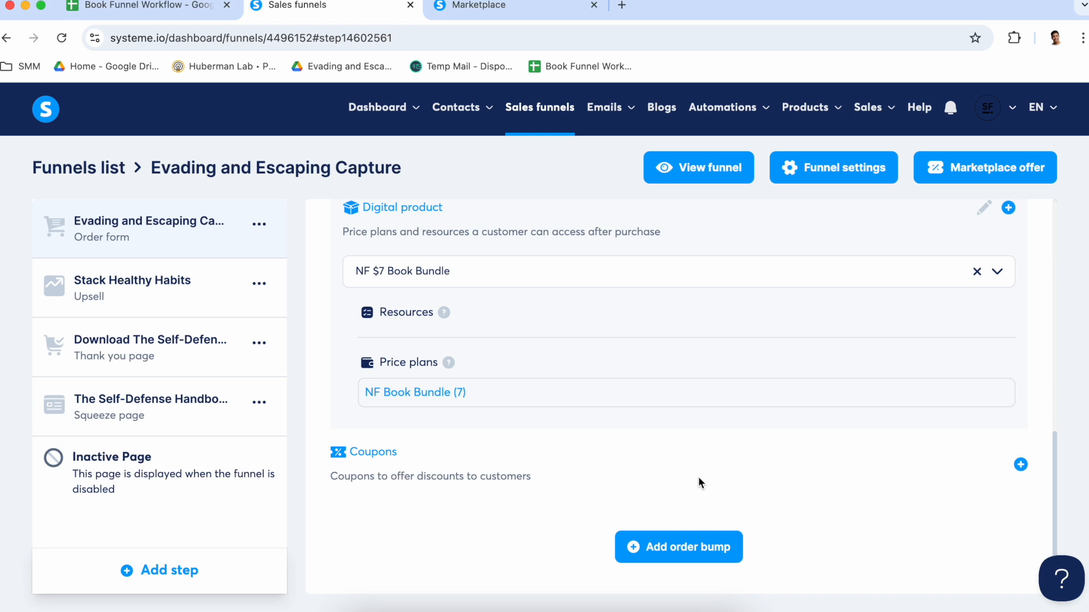
Add an order bump to the order form step and remove it again
left_click(681, 547)
scroll(606, 508, "down", 2)
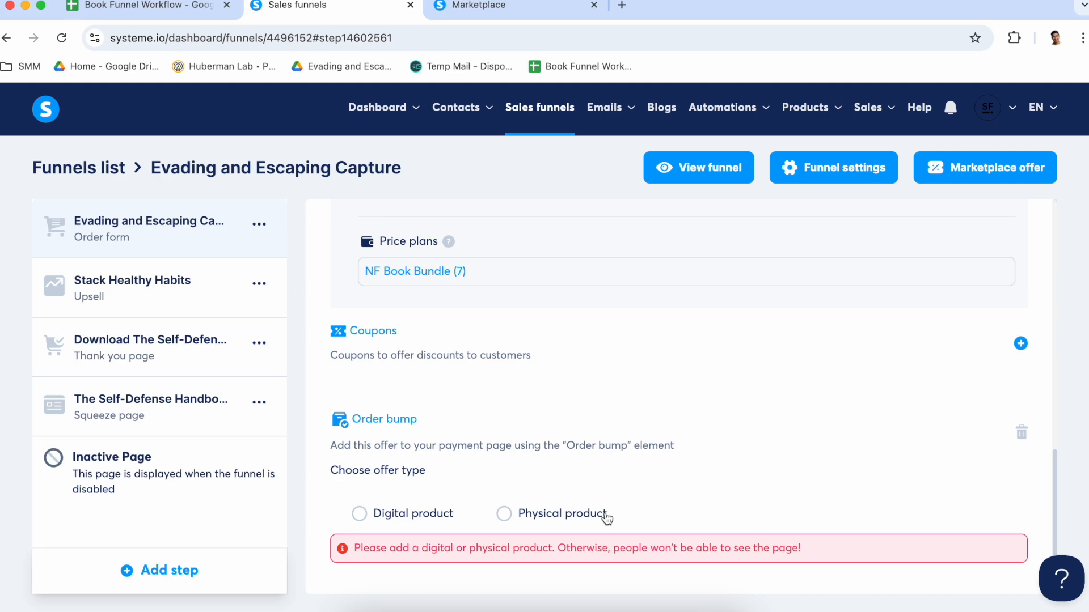
scroll(647, 511, "up", 1)
left_click(1023, 458)
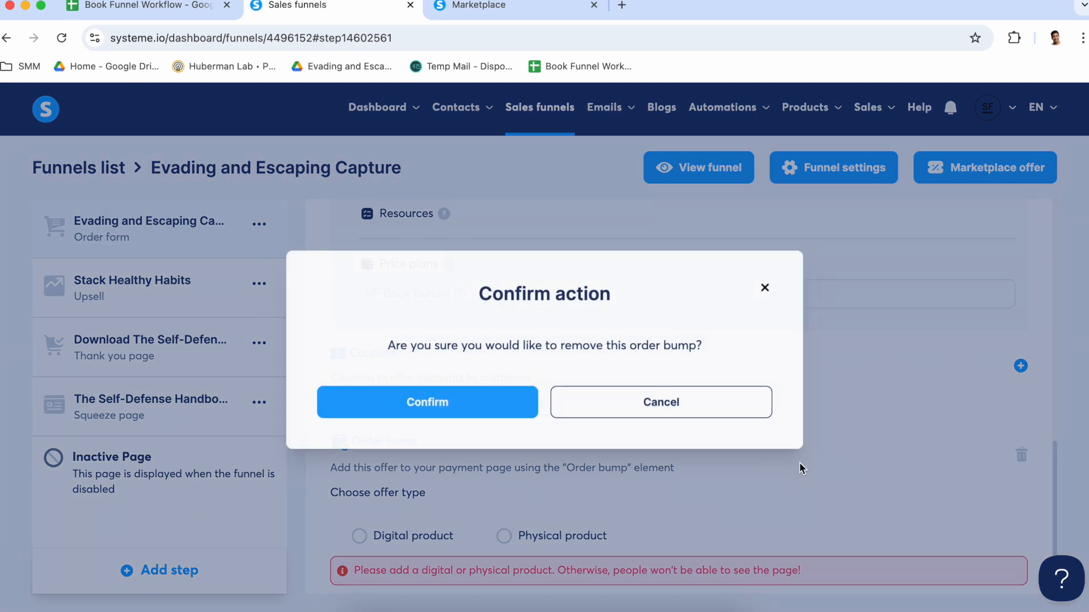
left_click(504, 410)
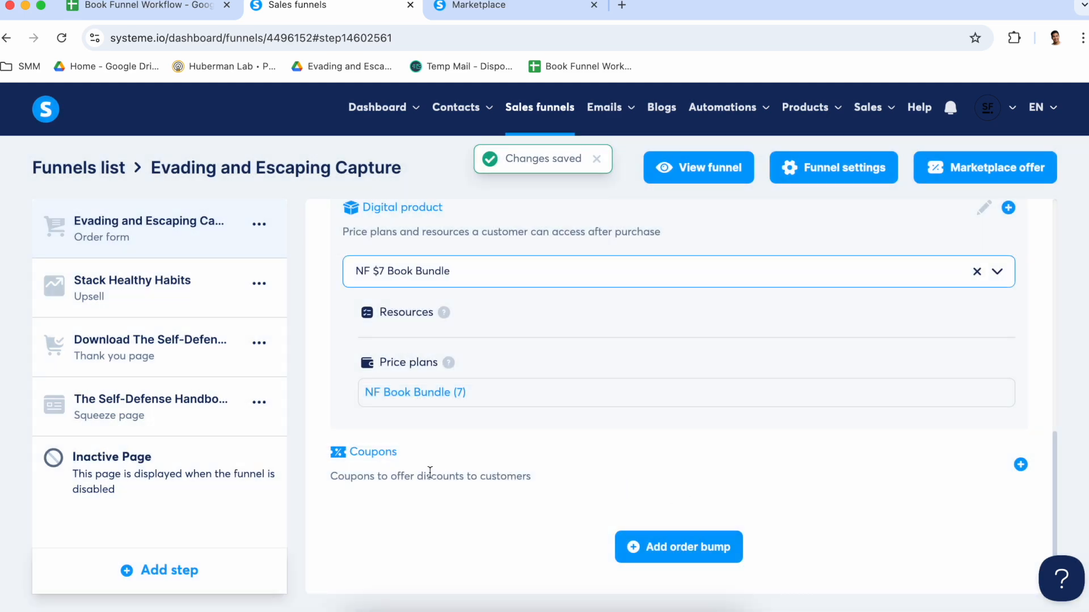
Review the order form step's settings and open the configuration of the Stack Healthy Habits upsell step
scroll(437, 471, "up", 7)
scroll(542, 481, "up", 1)
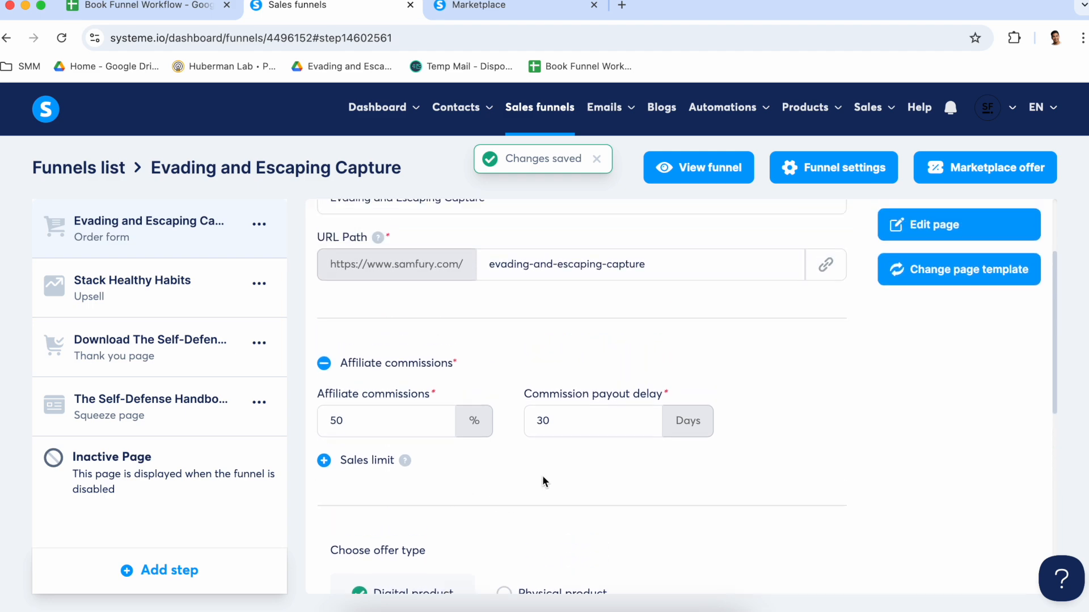
scroll(543, 481, "down", 4)
scroll(542, 481, "up", 5)
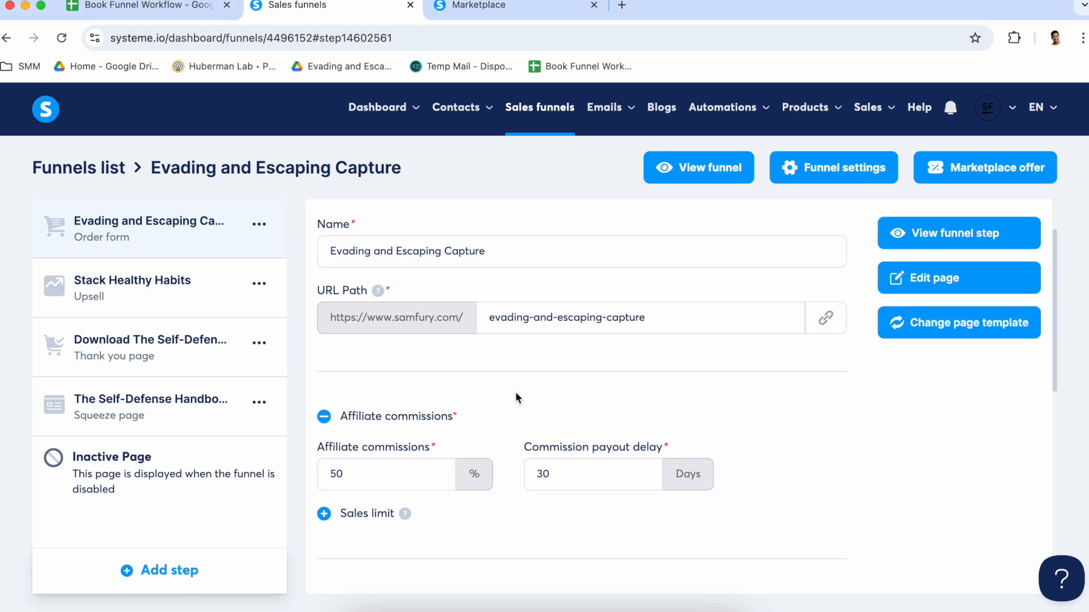
left_click(161, 283)
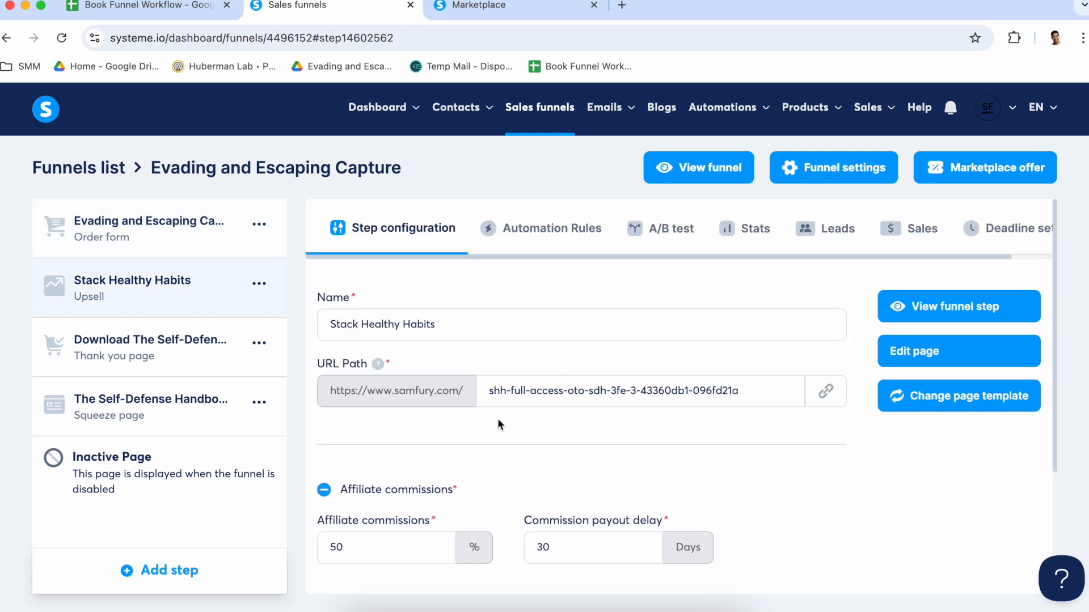
Choose Digital product as the Stack Healthy Habits upsell's offer type and assign SHH Lifetime 97
scroll(494, 437, "down", 4)
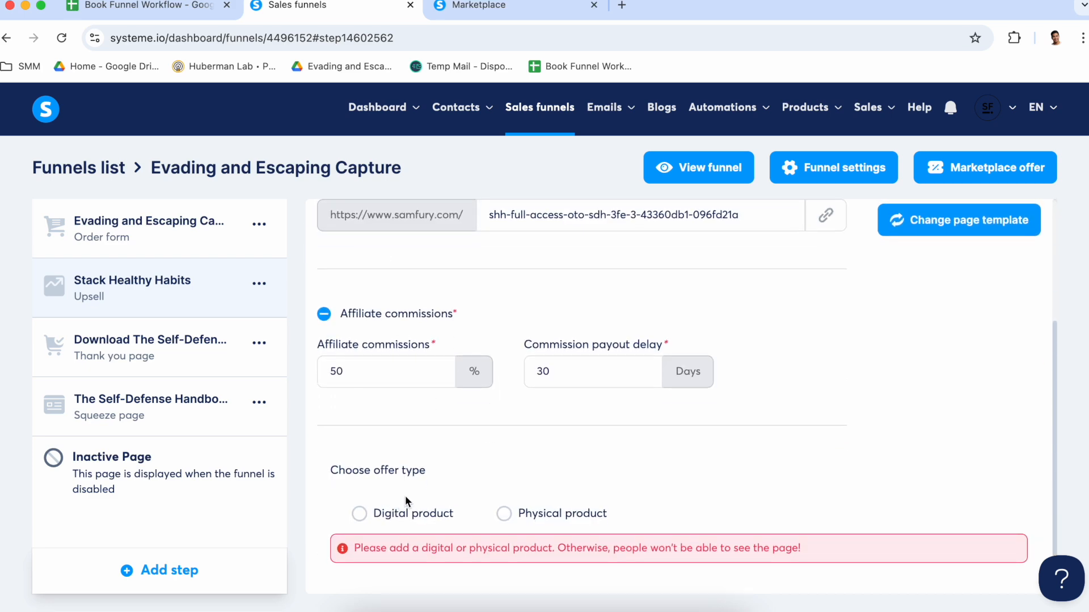
scroll(406, 497, "up", 3)
scroll(431, 453, "down", 3)
left_click(360, 515)
scroll(475, 505, "down", 2)
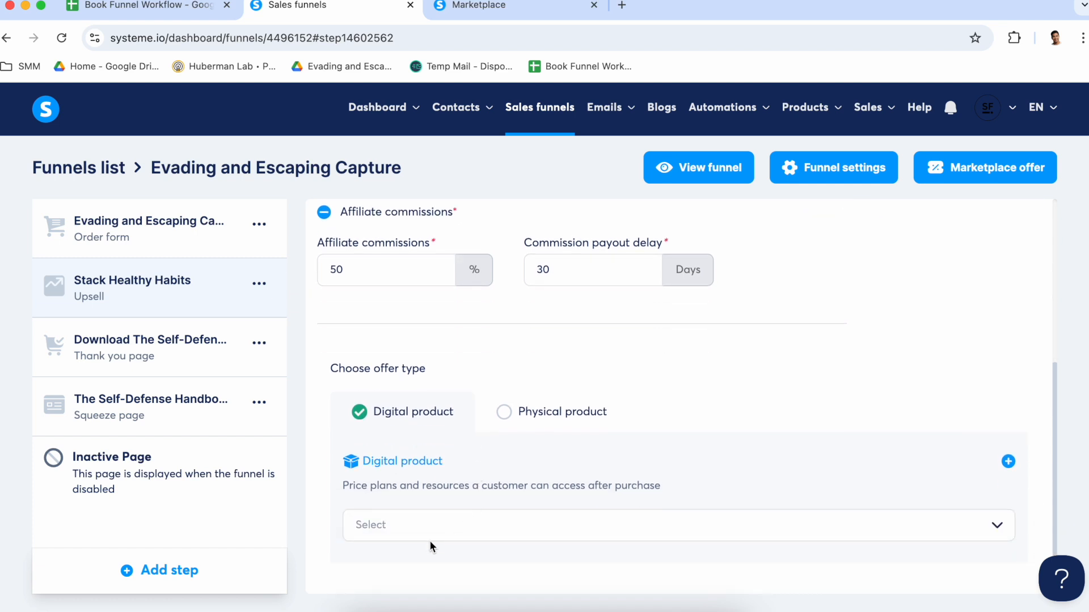
scroll(454, 482, "up", 2)
scroll(454, 481, "up", 2)
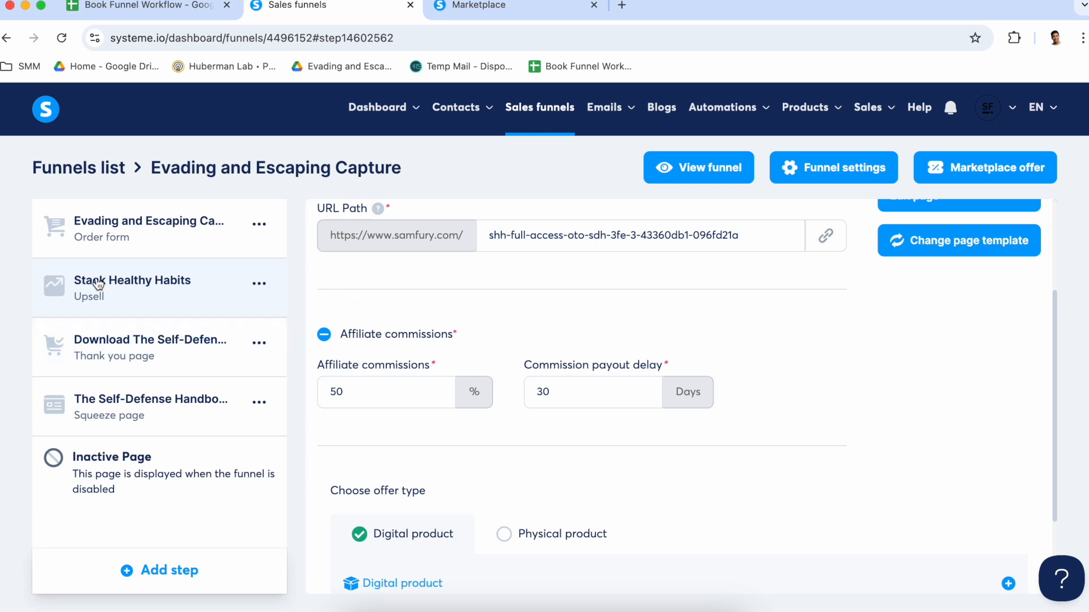
Move the Stack Healthy Habits upsell to the end of the funnel steps and back to second place
mouse_move(94, 285)
left_mouse_down()
mouse_move(89, 394)
mouse_move(114, 529)
left_mouse_up()
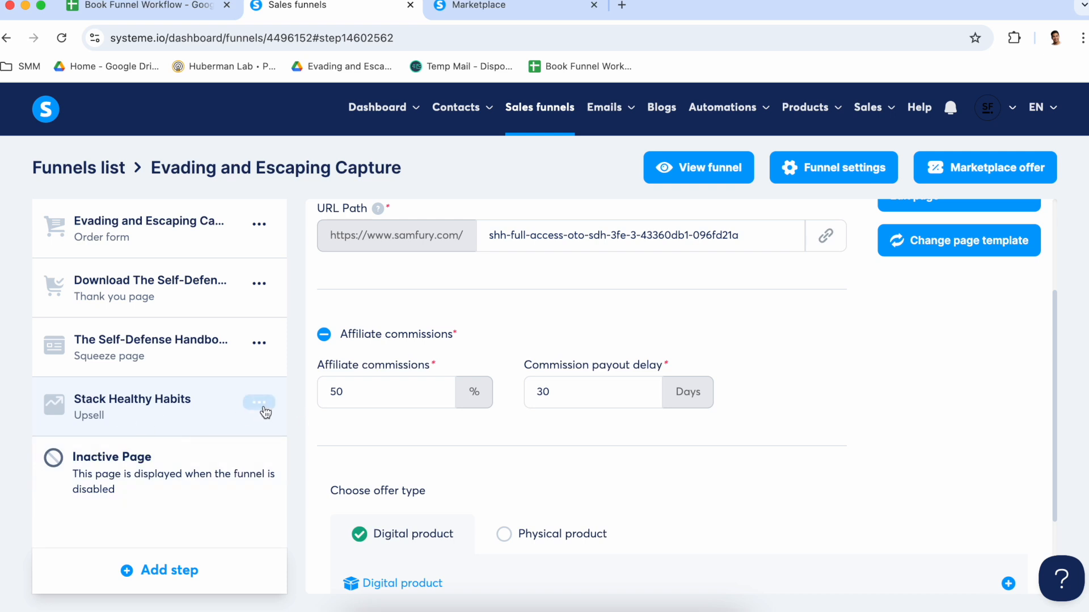
left_click(259, 402)
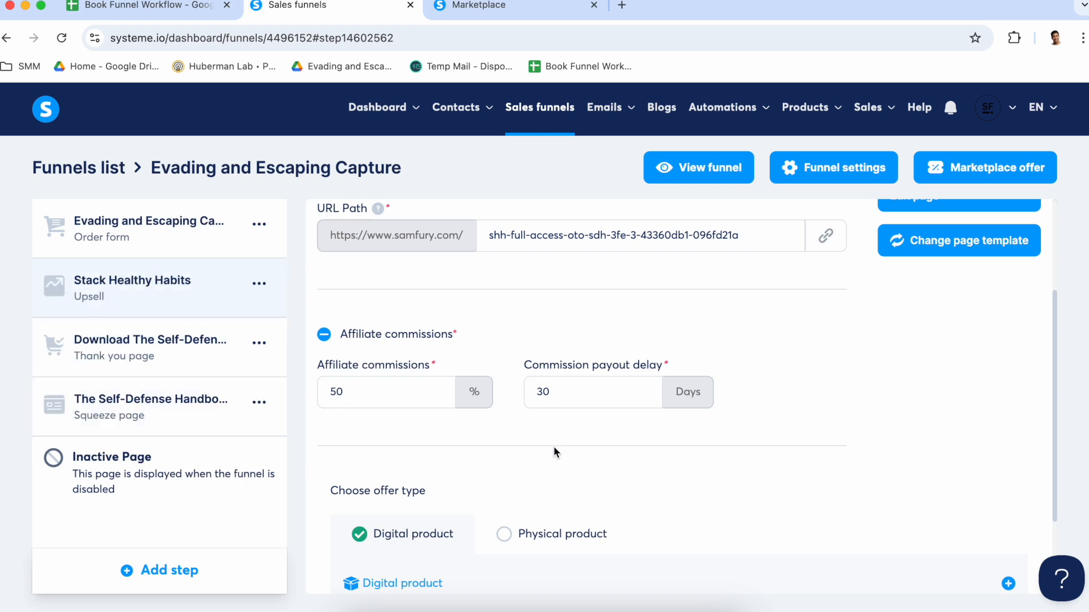
Change the Stack Healthy Habits upsell's URL path to shh-full-access-oto-ee-435-vgf
scroll(554, 452, "down", 3)
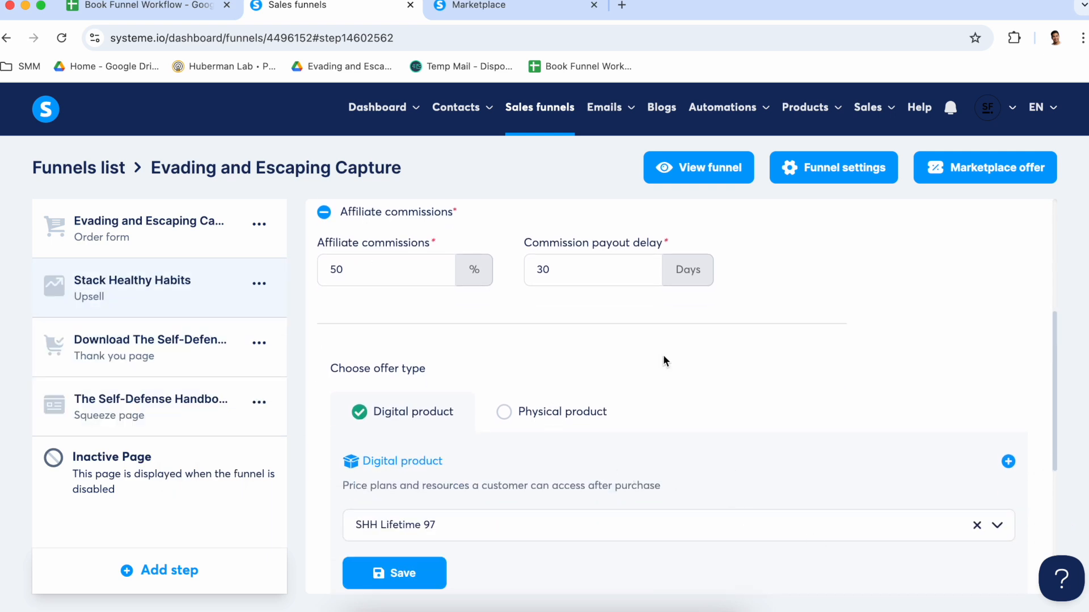
scroll(665, 361, "up", 4)
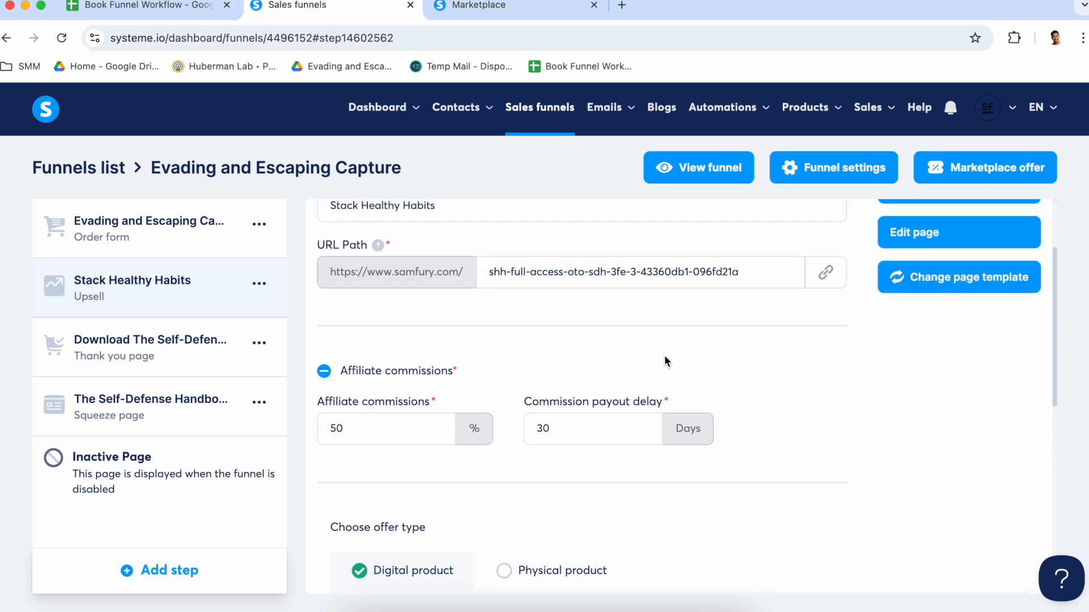
scroll(665, 361, "up", 2)
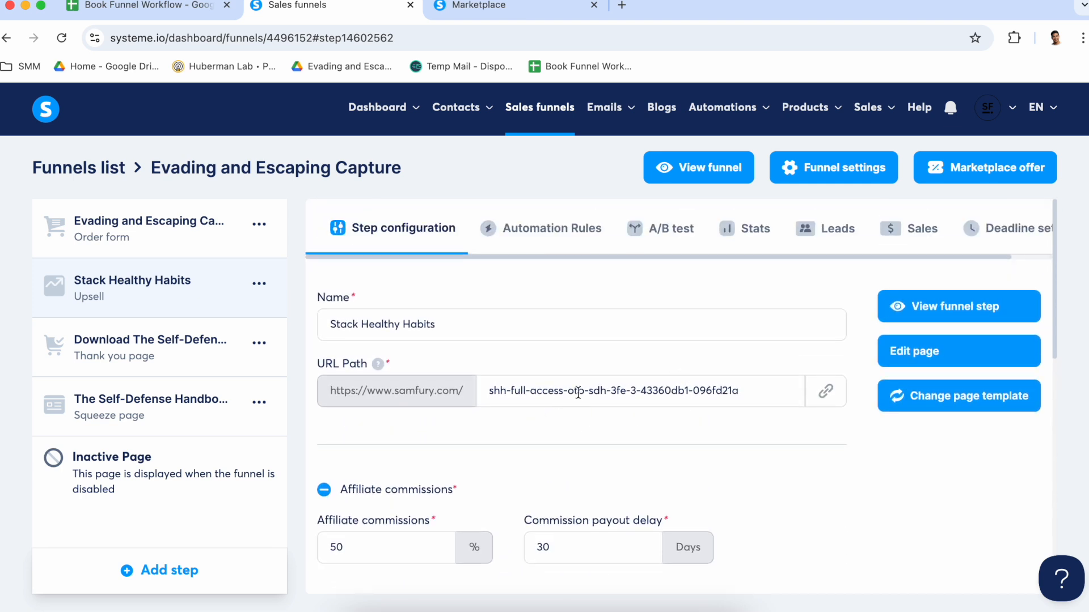
left_click_drag(591, 392, 640, 445)
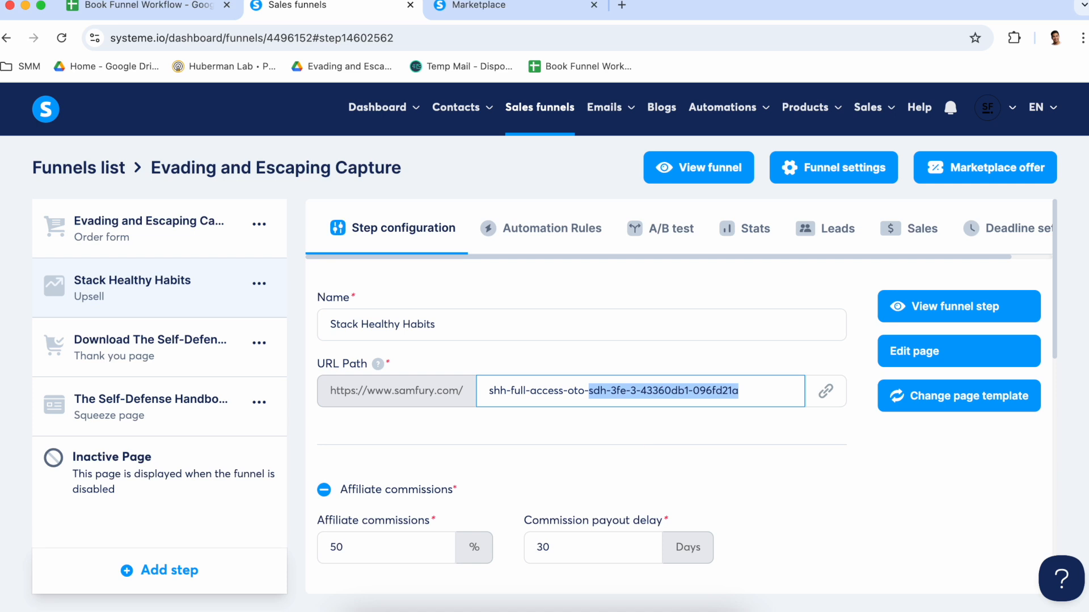
type("ee-435-vgf")
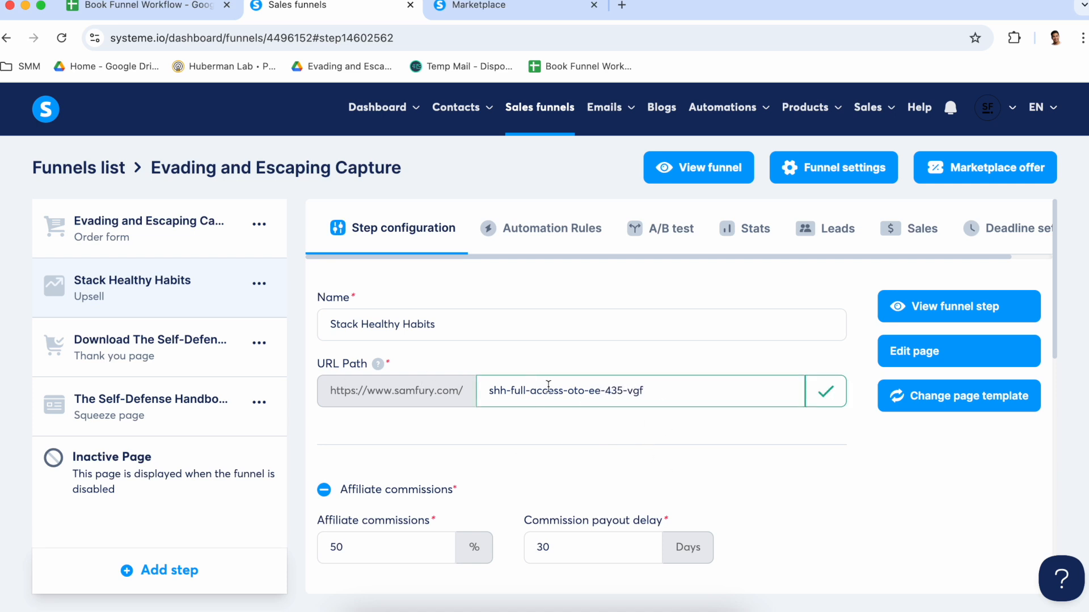
Set the thank you page's URL path to sdh-download-sgsvg-34-cds and rename the step Download Evading and Escaping Capture
left_click(142, 227)
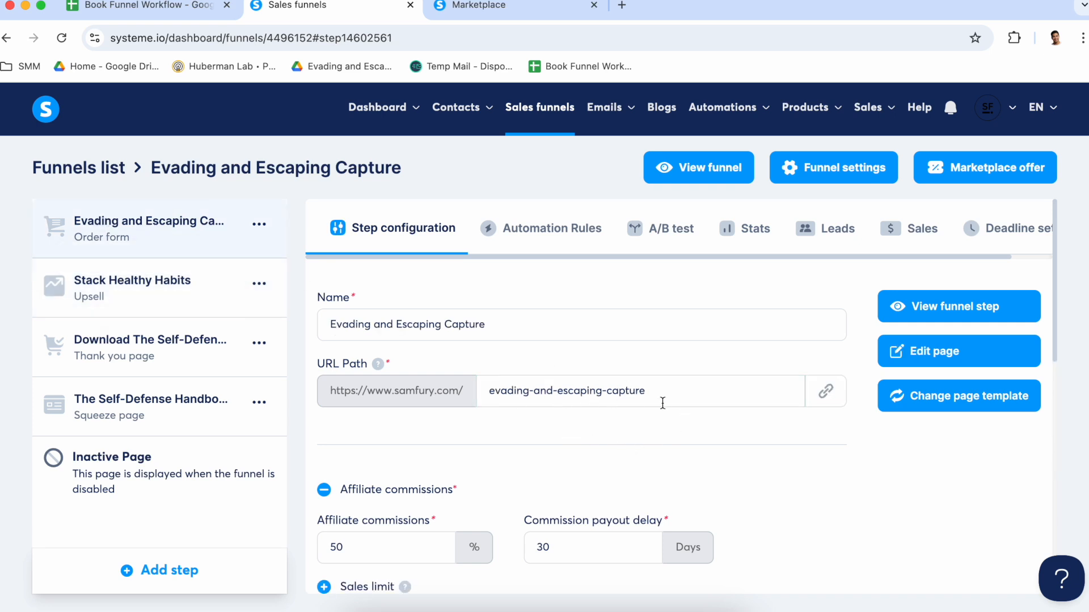
left_click(170, 343)
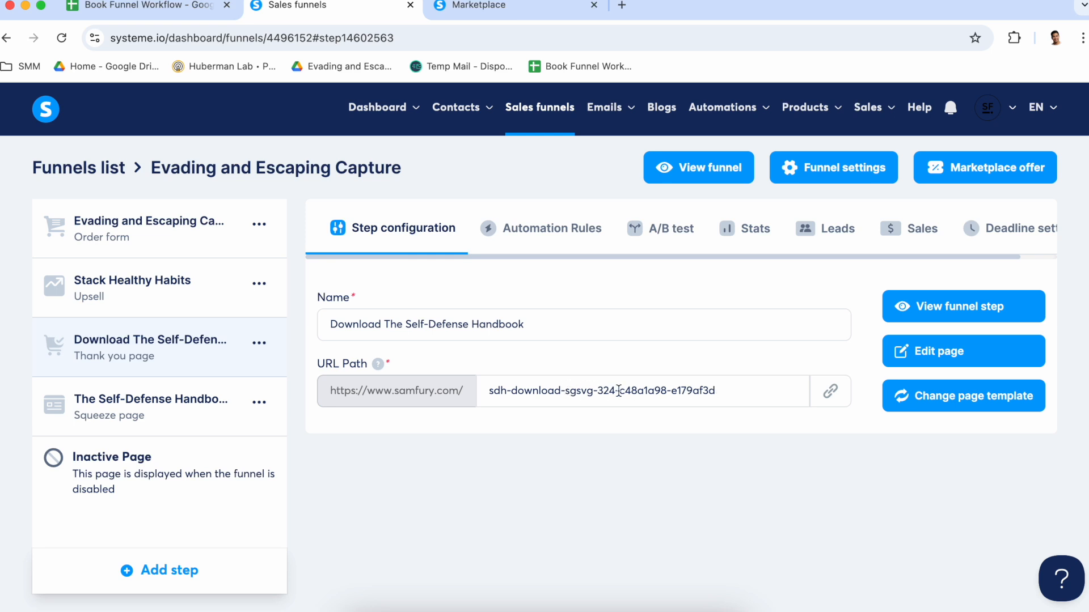
left_click_drag(598, 391, 642, 454)
type("34-cds")
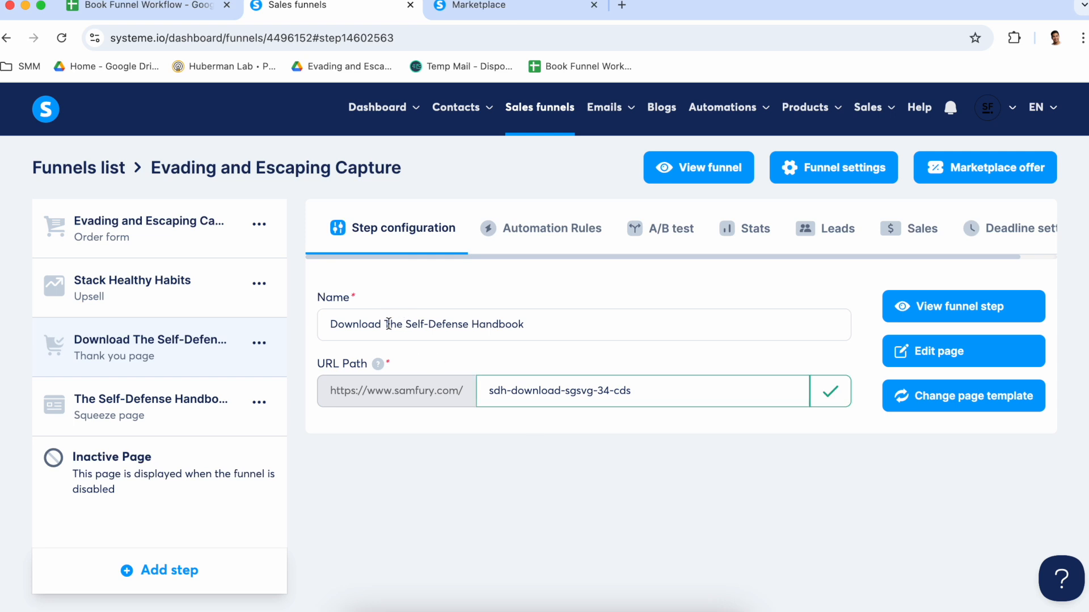
left_click_drag(387, 325, 525, 325)
type("Evading and Escaping Capture")
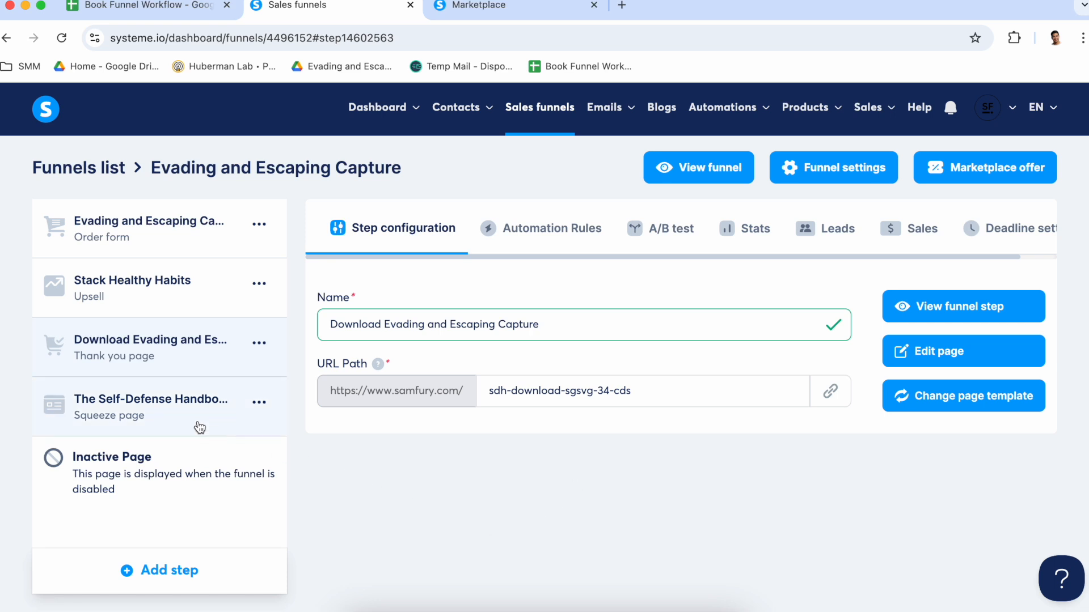
Copy the book title Evading and Escaping Capture from the thank you page's name
left_click(171, 417)
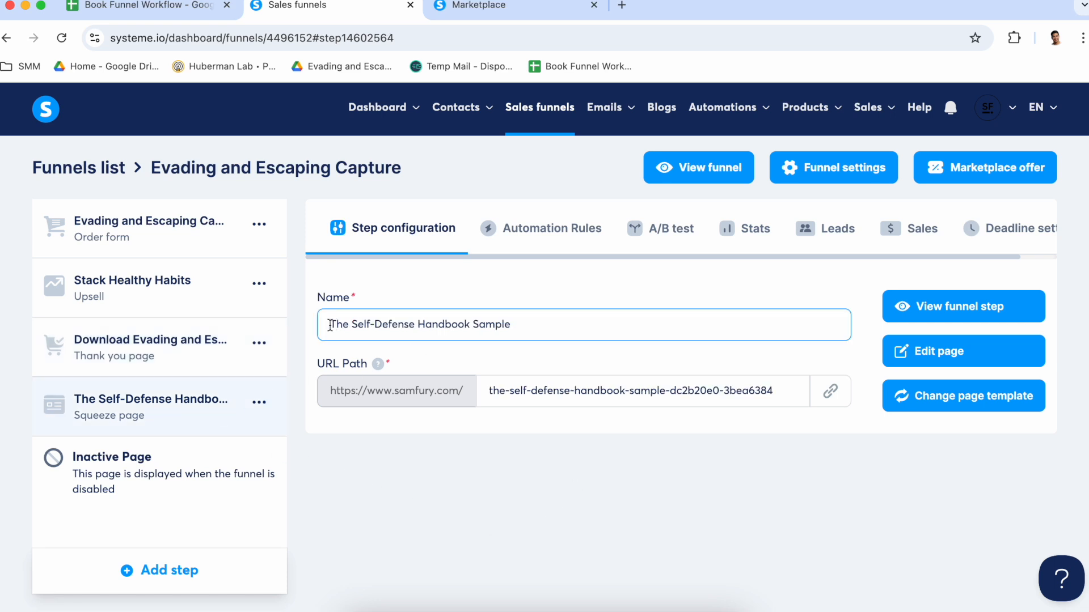
left_click(141, 343)
left_click_drag(390, 324, 565, 321)
key("super+c")
left_click(259, 403)
left_click(210, 409)
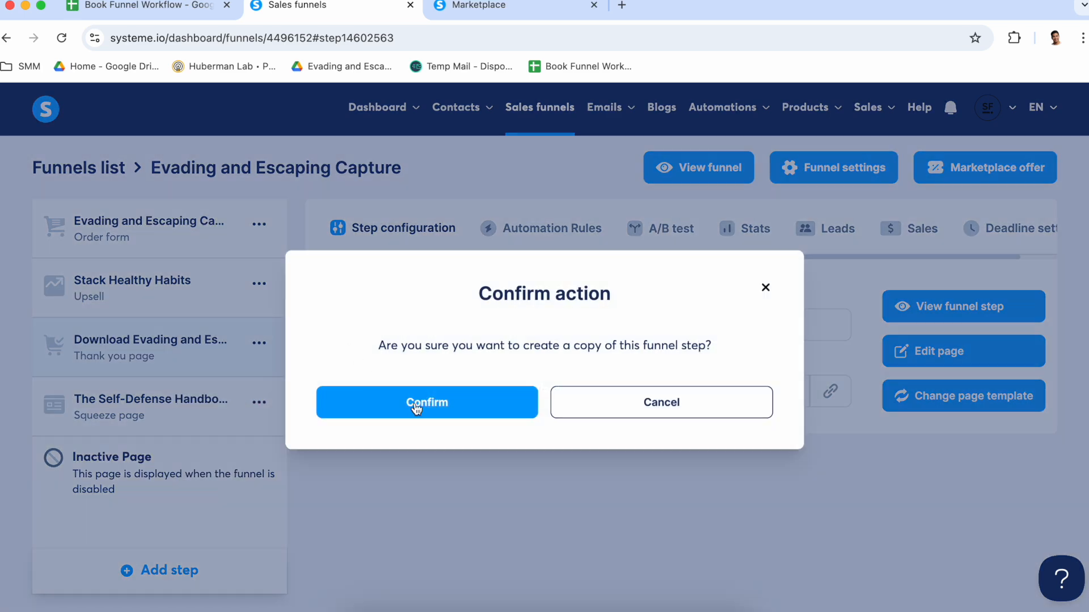
left_click(671, 417)
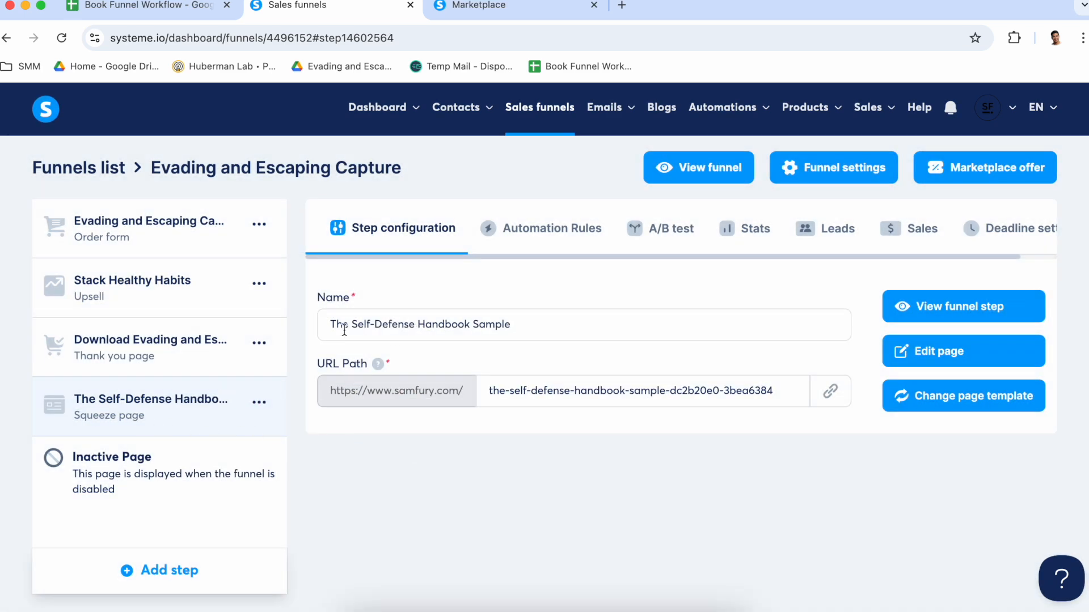
Rename the squeeze page Evading and Escaping Capture Sample and set its URL path to evading-and-escaping-capture-sample
left_click_drag(330, 324, 471, 325)
key("super+v")
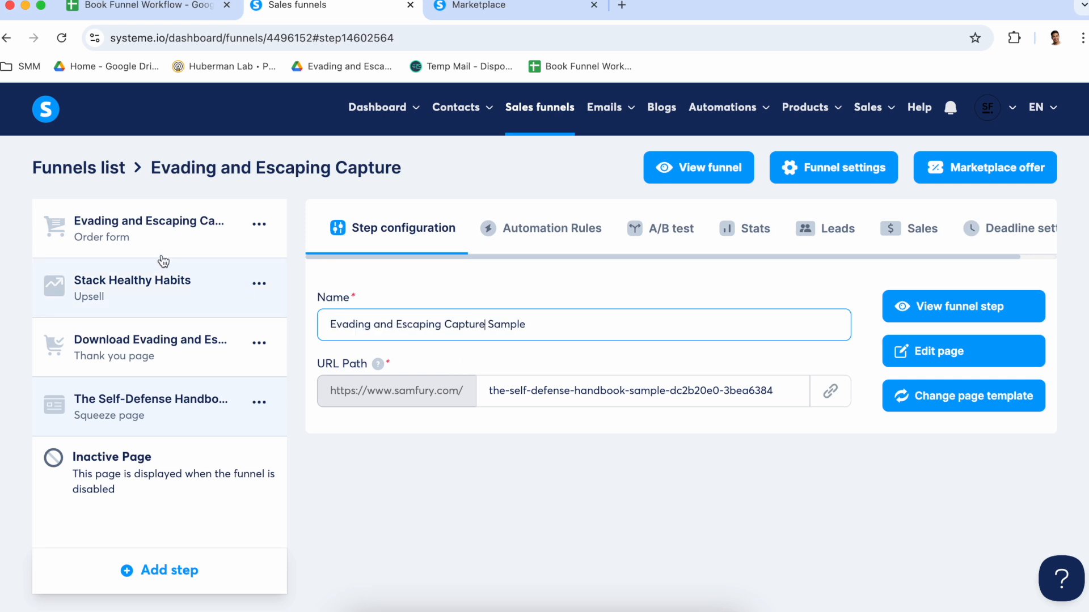
left_click(153, 252)
triple_click(577, 391)
key("super+c")
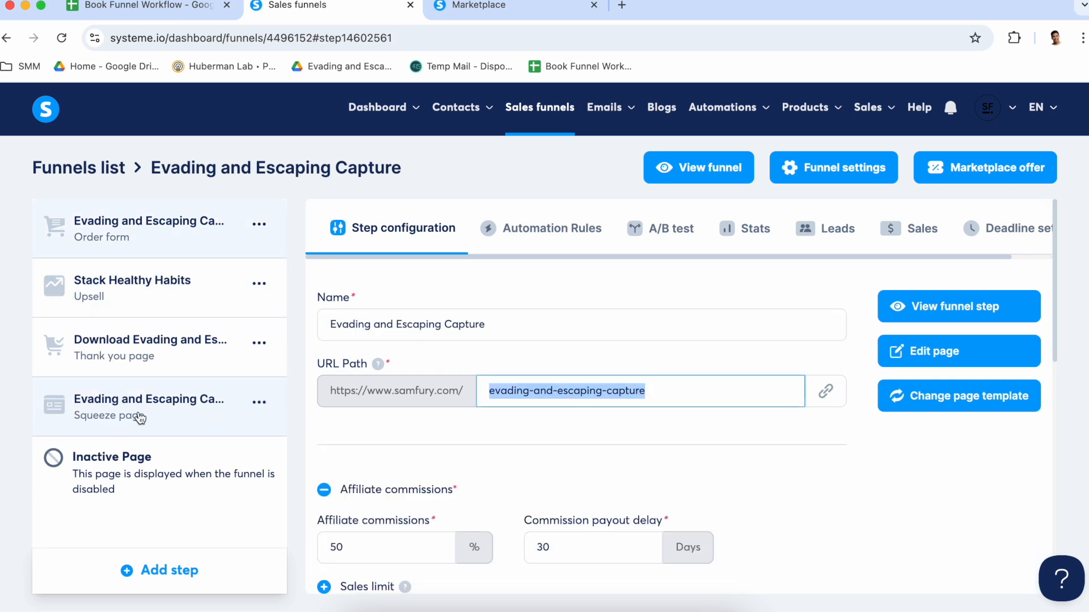
left_click(141, 407)
left_click_drag(626, 391, 489, 391)
key("super+v")
left_click_drag(685, 391, 712, 481)
key("BackSpace")
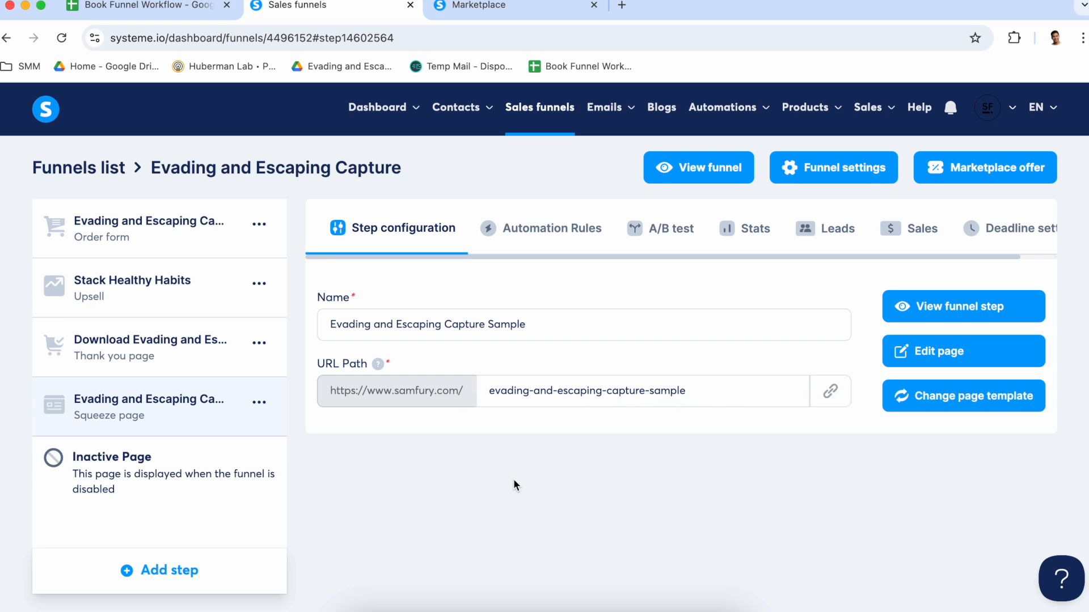
Compare the funnel's steps with the Configure Funnel Settings checklist in the Book Funnel Workflow spreadsheet, through the line on each step's settings
left_click(184, 227)
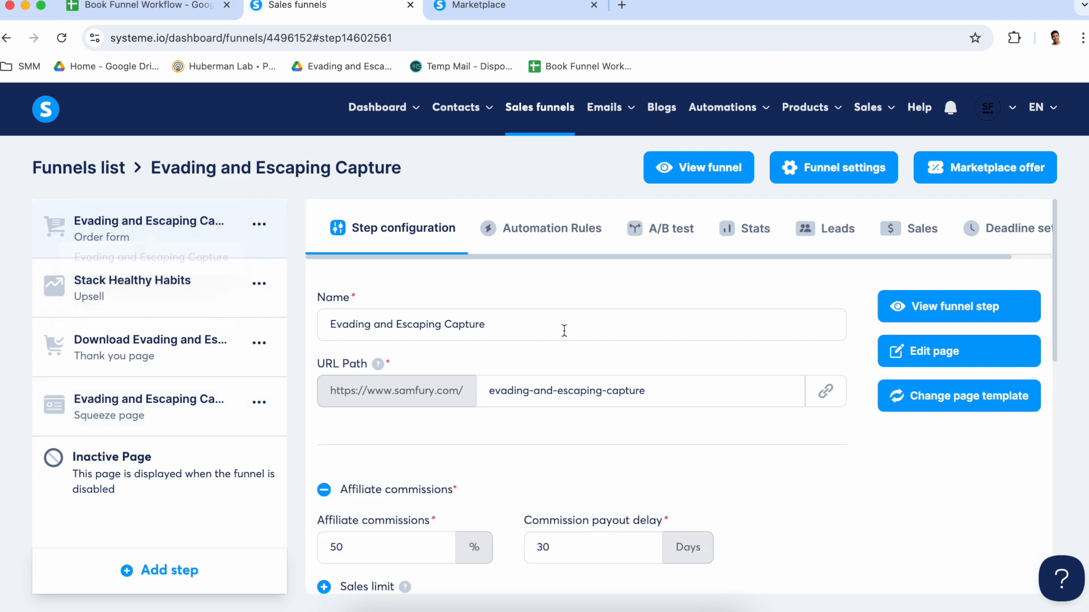
left_click(153, 8)
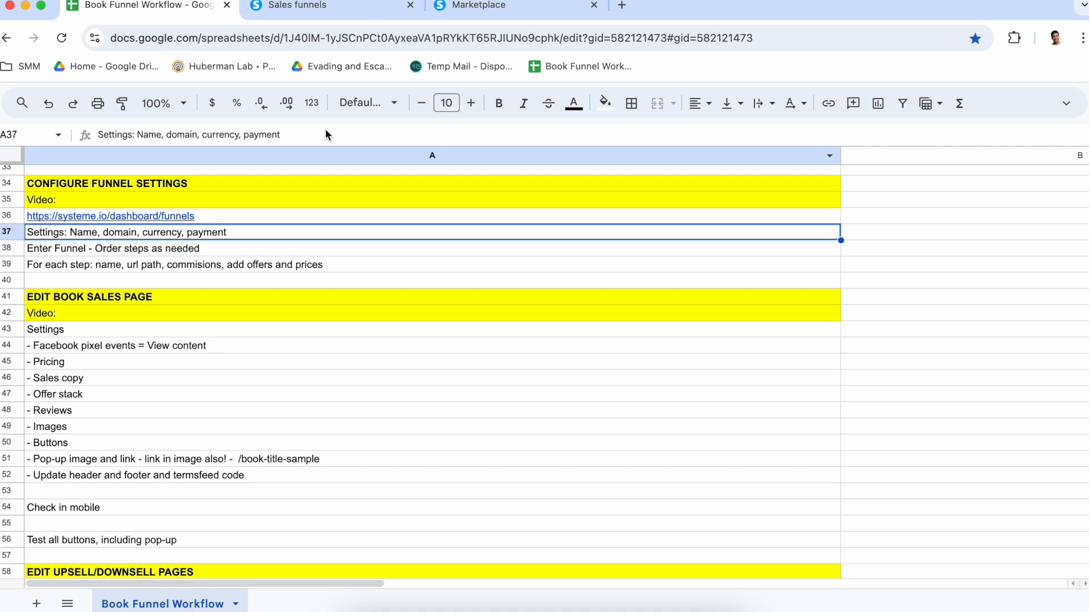
left_click(291, 8)
mouse_move(119, 304)
left_mouse_down()
mouse_move(129, 397)
mouse_move(141, 281)
left_mouse_up()
left_click(152, 9)
left_click(87, 264)
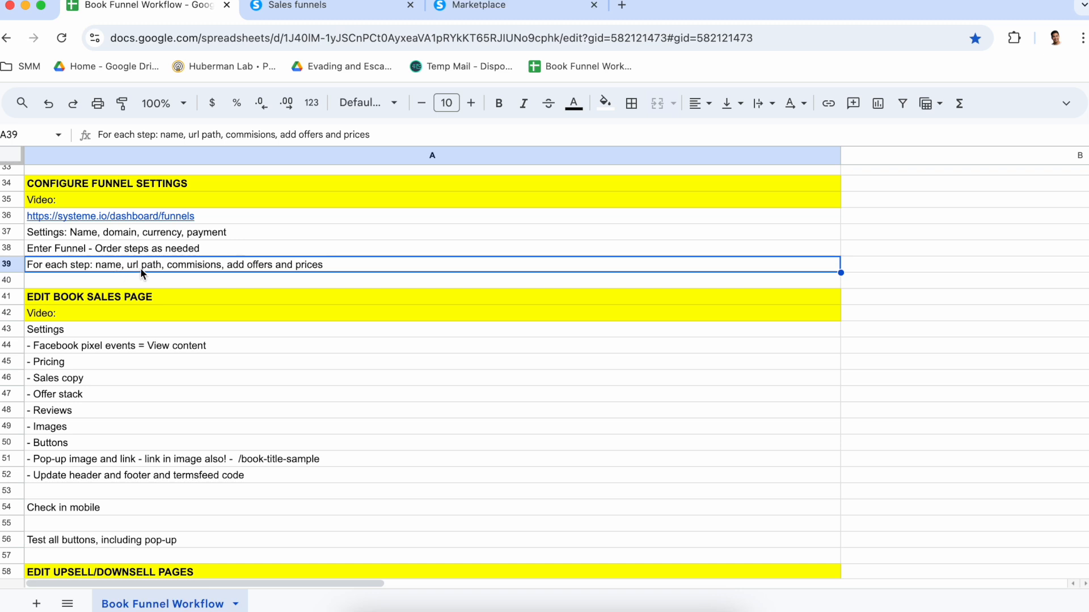